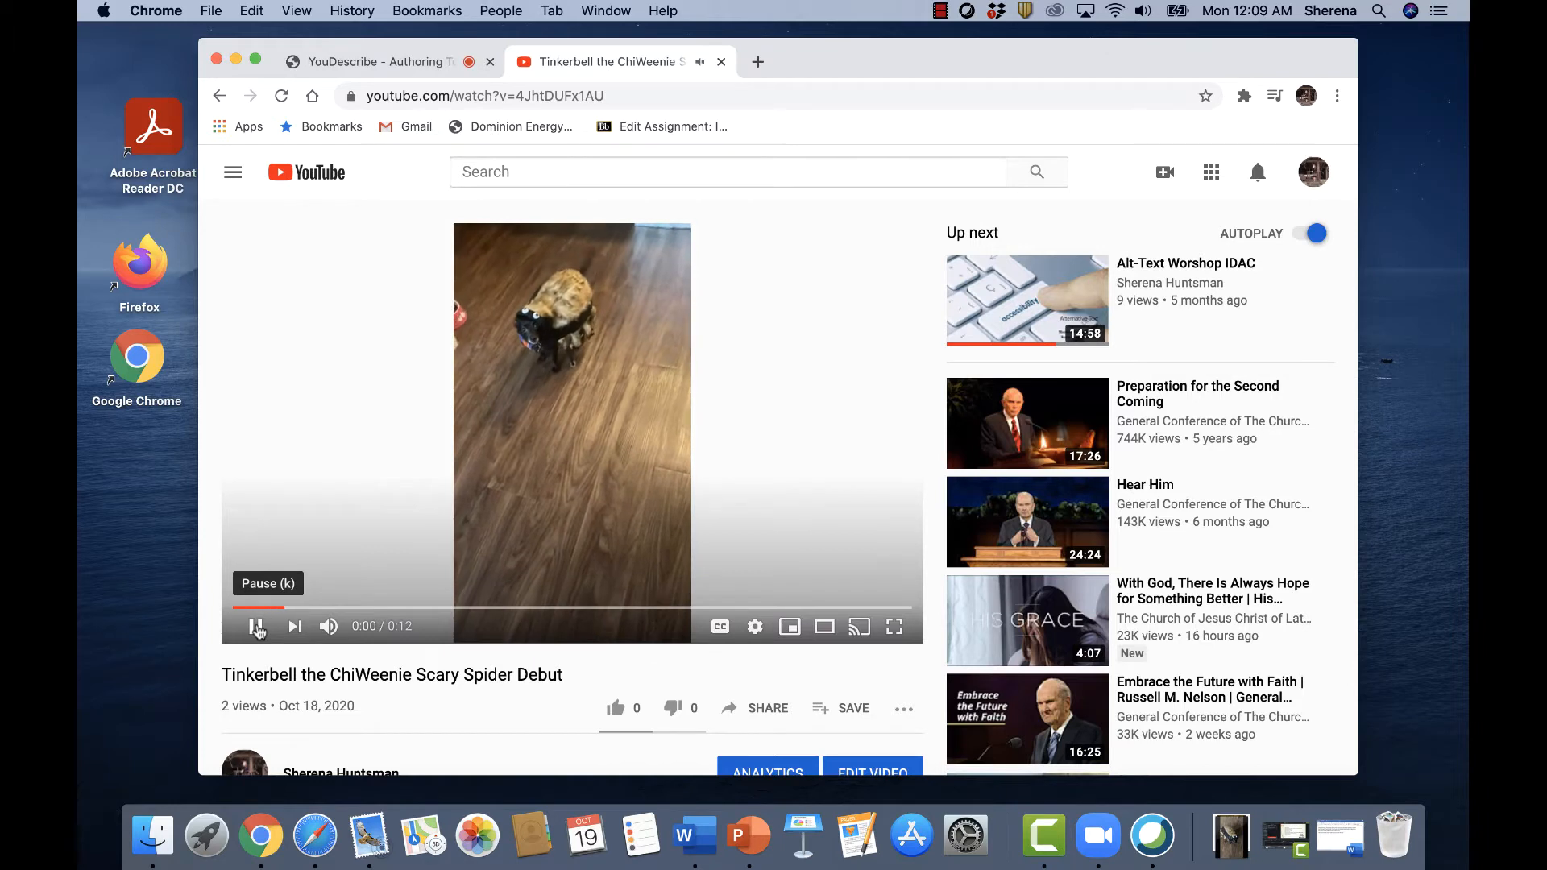
Pause the Tinkerbell the ChiWeenie Scary Spider Debut video at about 0:01 on YouTube.
{"action": "left_click", "coordinate": [256, 627]}
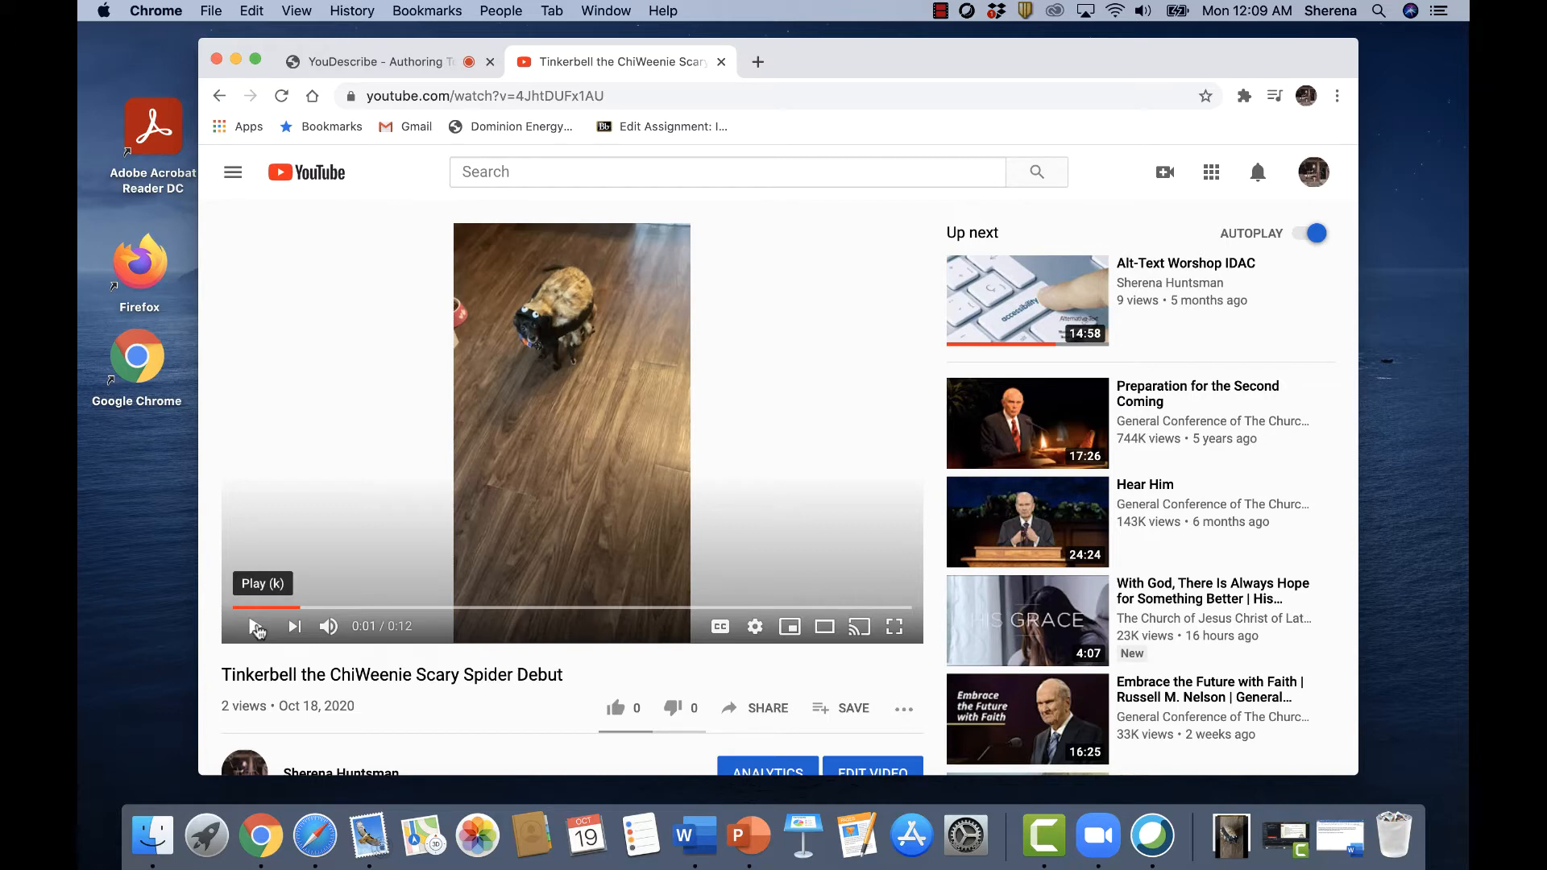
{"action": "left_click", "coordinate": [1340, 838]}
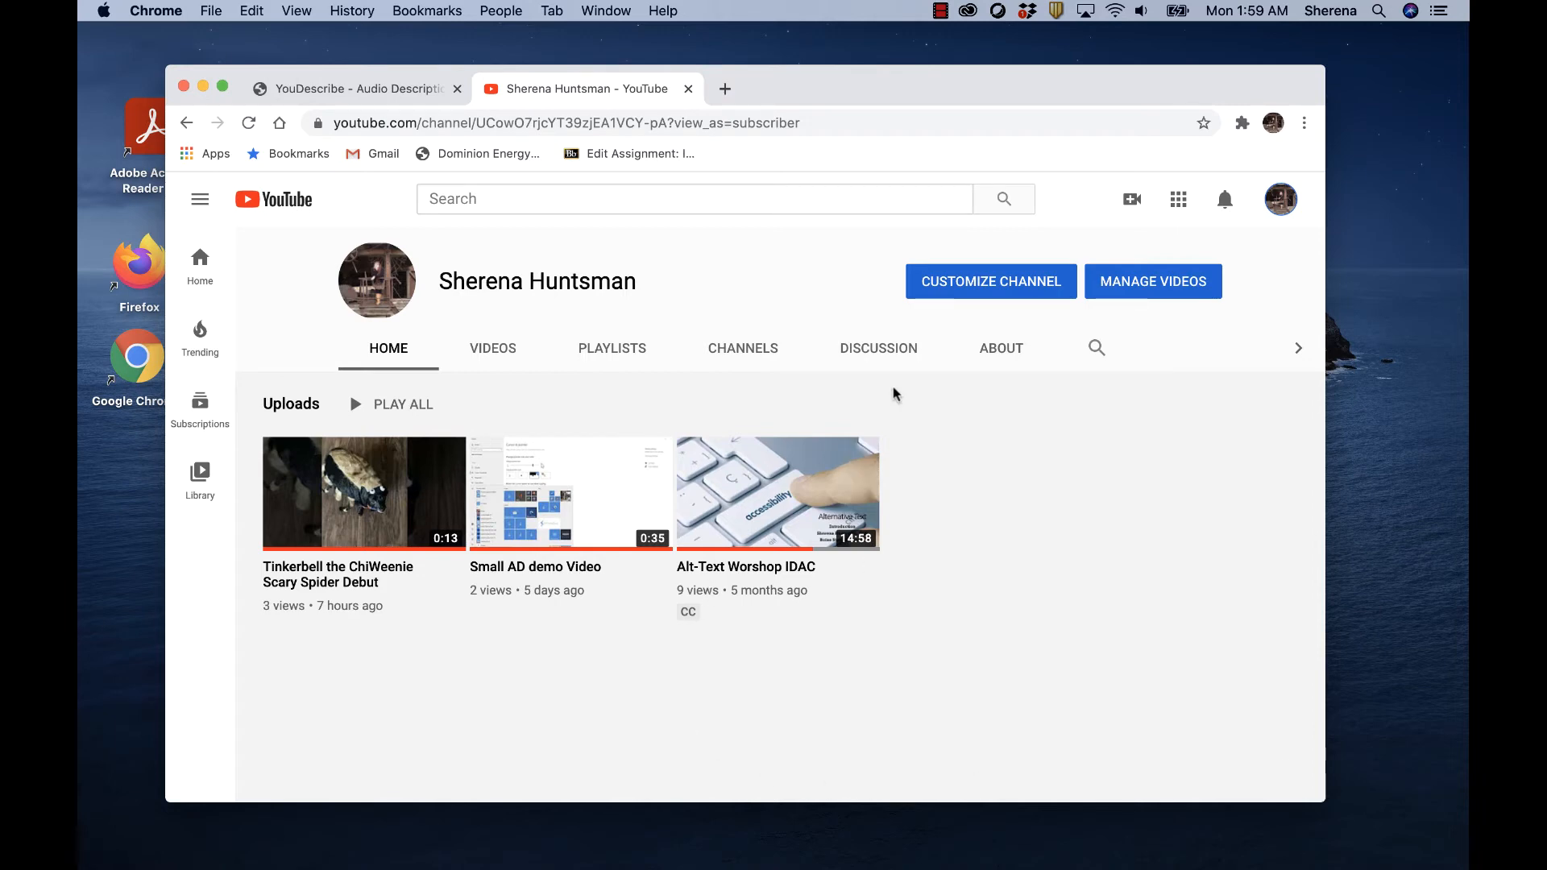
Switch to the YouDescribe site and sign in with the first listed Google account.
{"action": "left_click", "coordinate": [400, 92]}
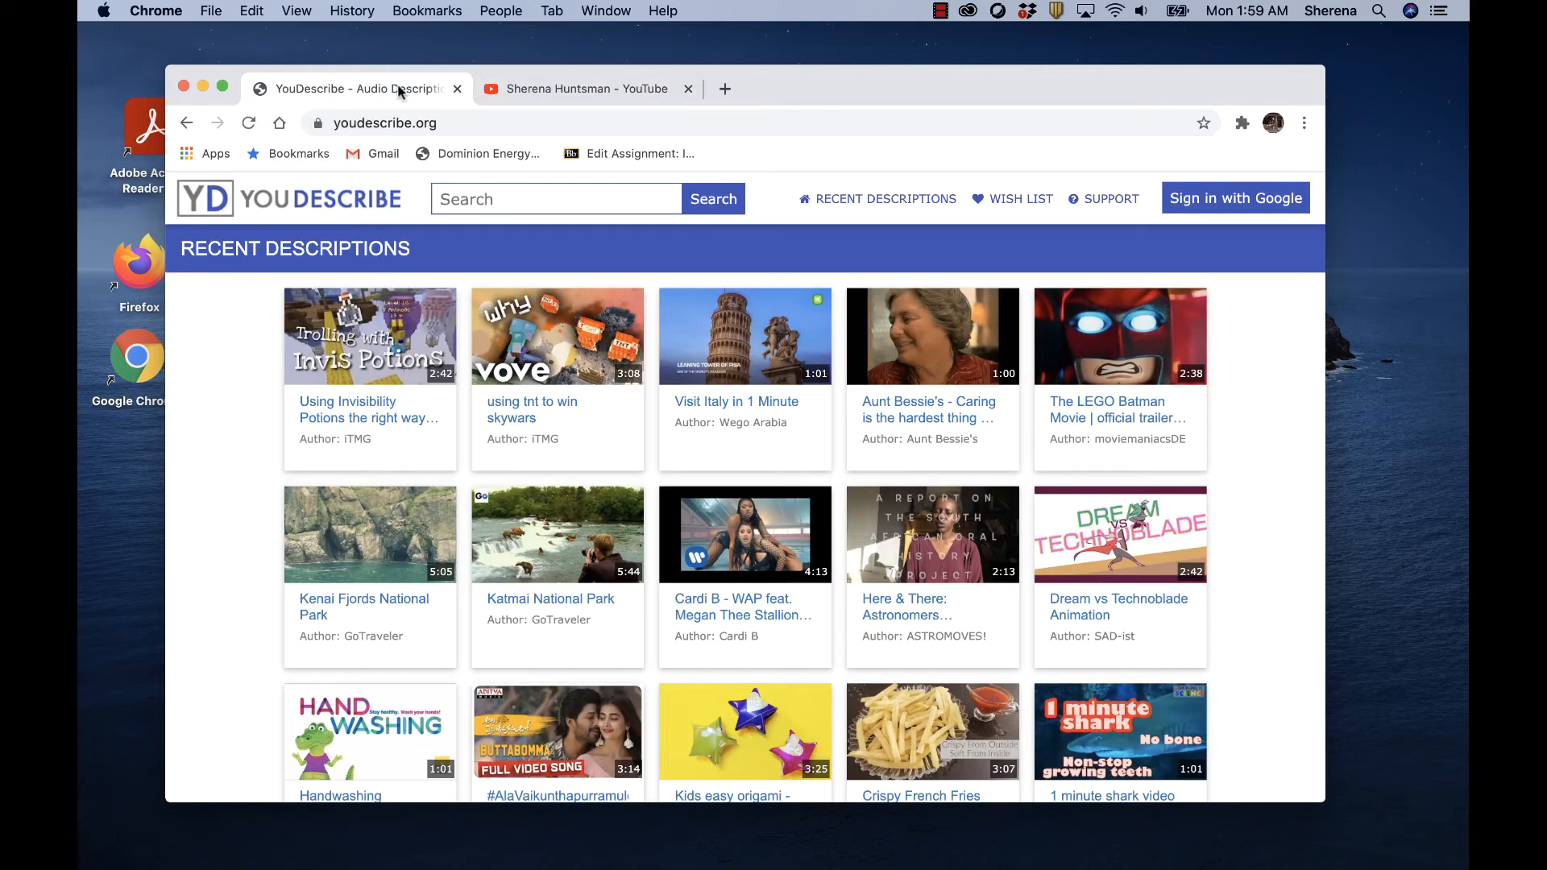
{"action": "left_click", "coordinate": [1249, 203]}
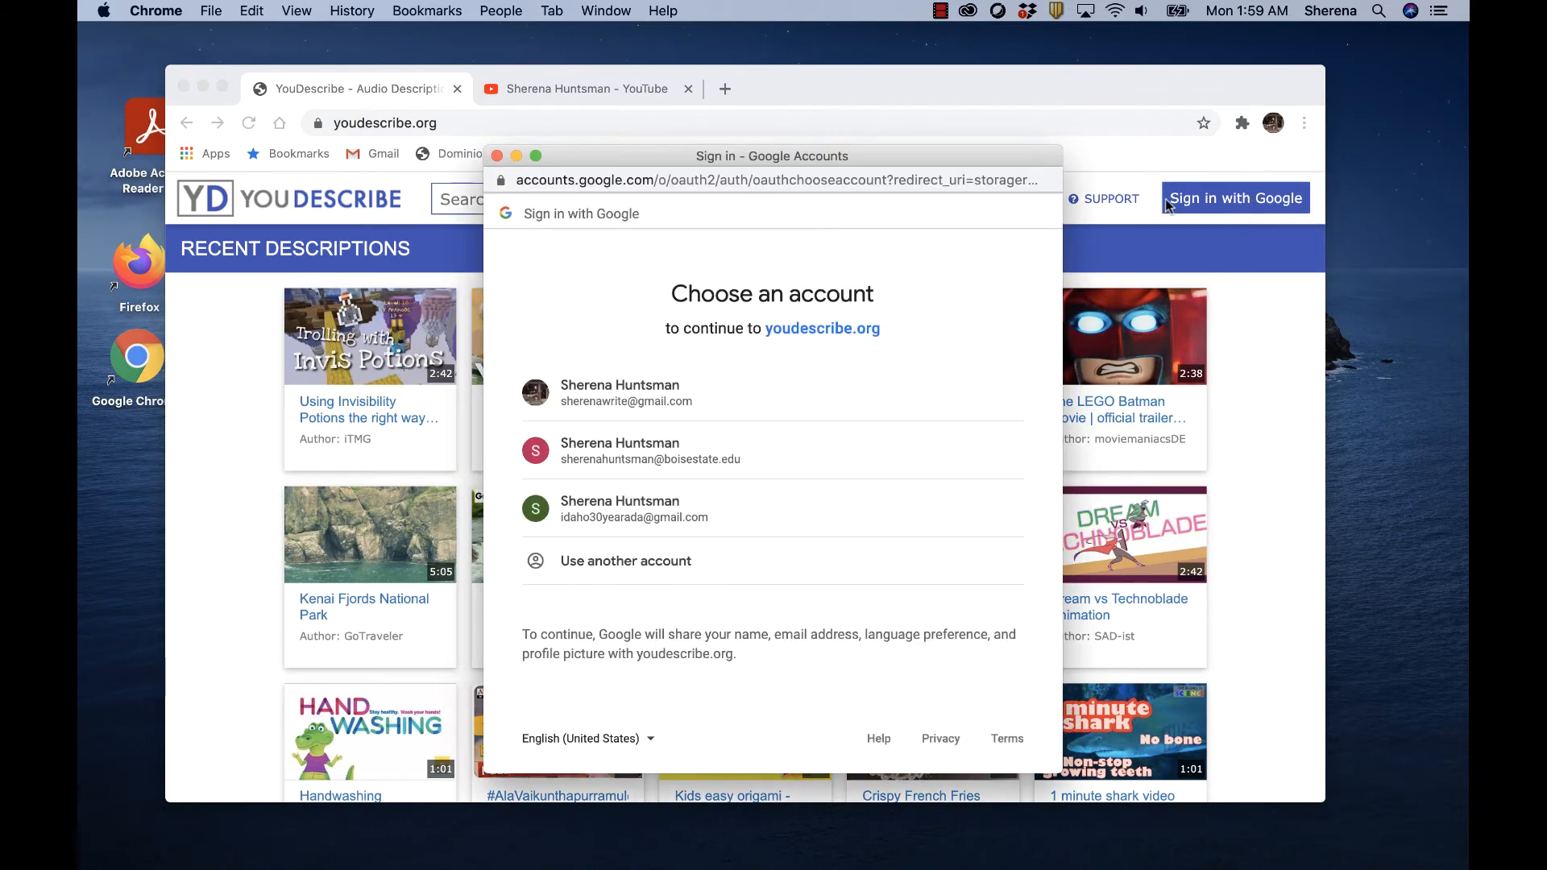
{"action": "left_click", "coordinate": [635, 403]}
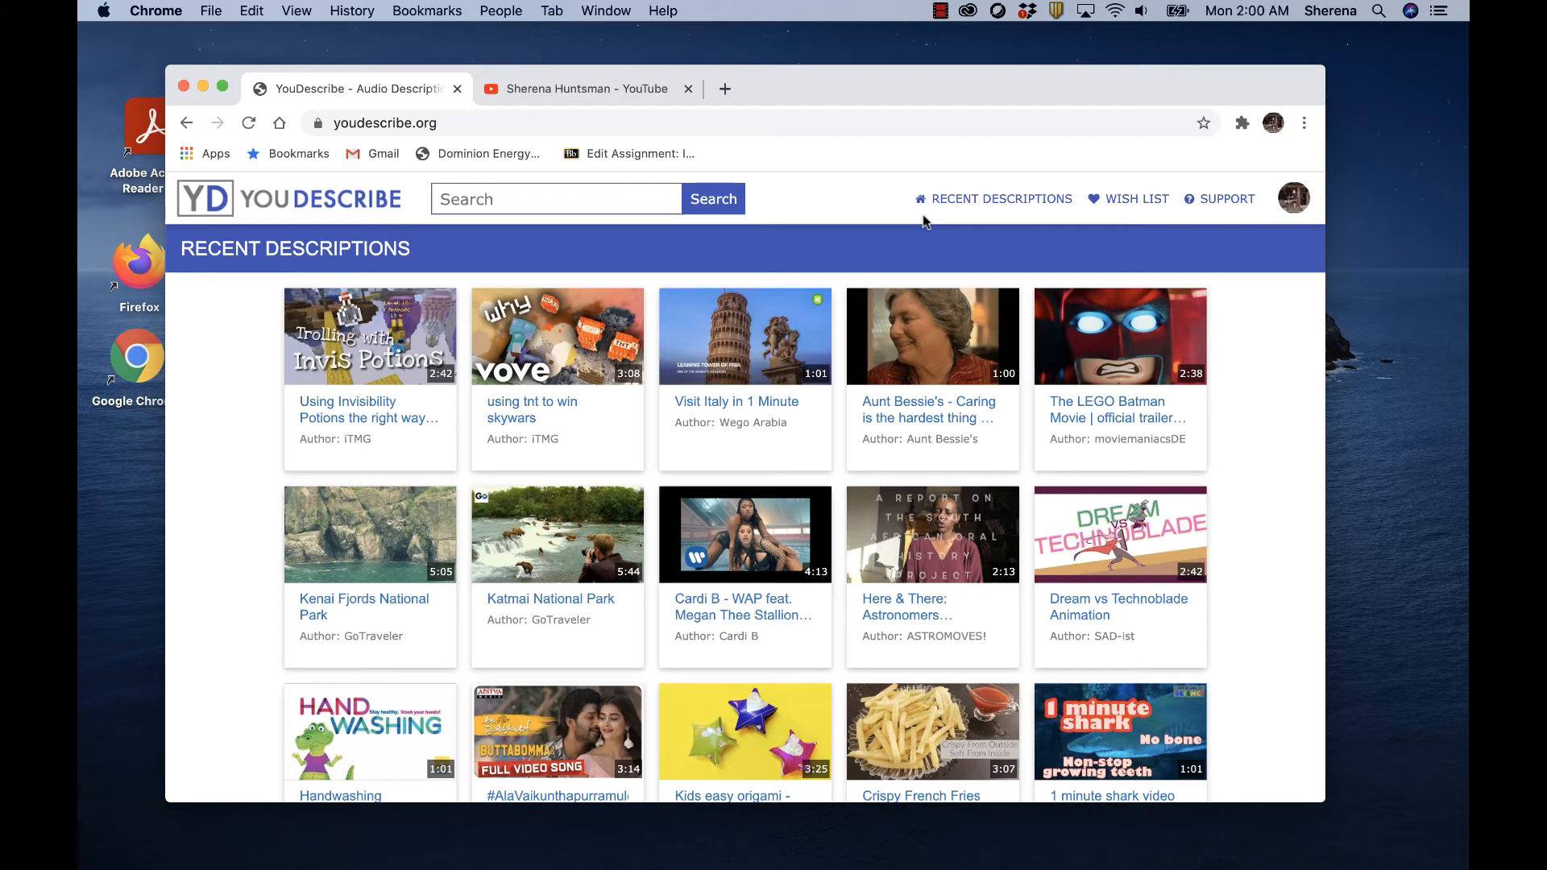
Search YouDescribe for "Tinkerbell the chiweenie scary spider" and start describing the matching non-described video.
{"action": "left_click", "coordinate": [490, 200]}
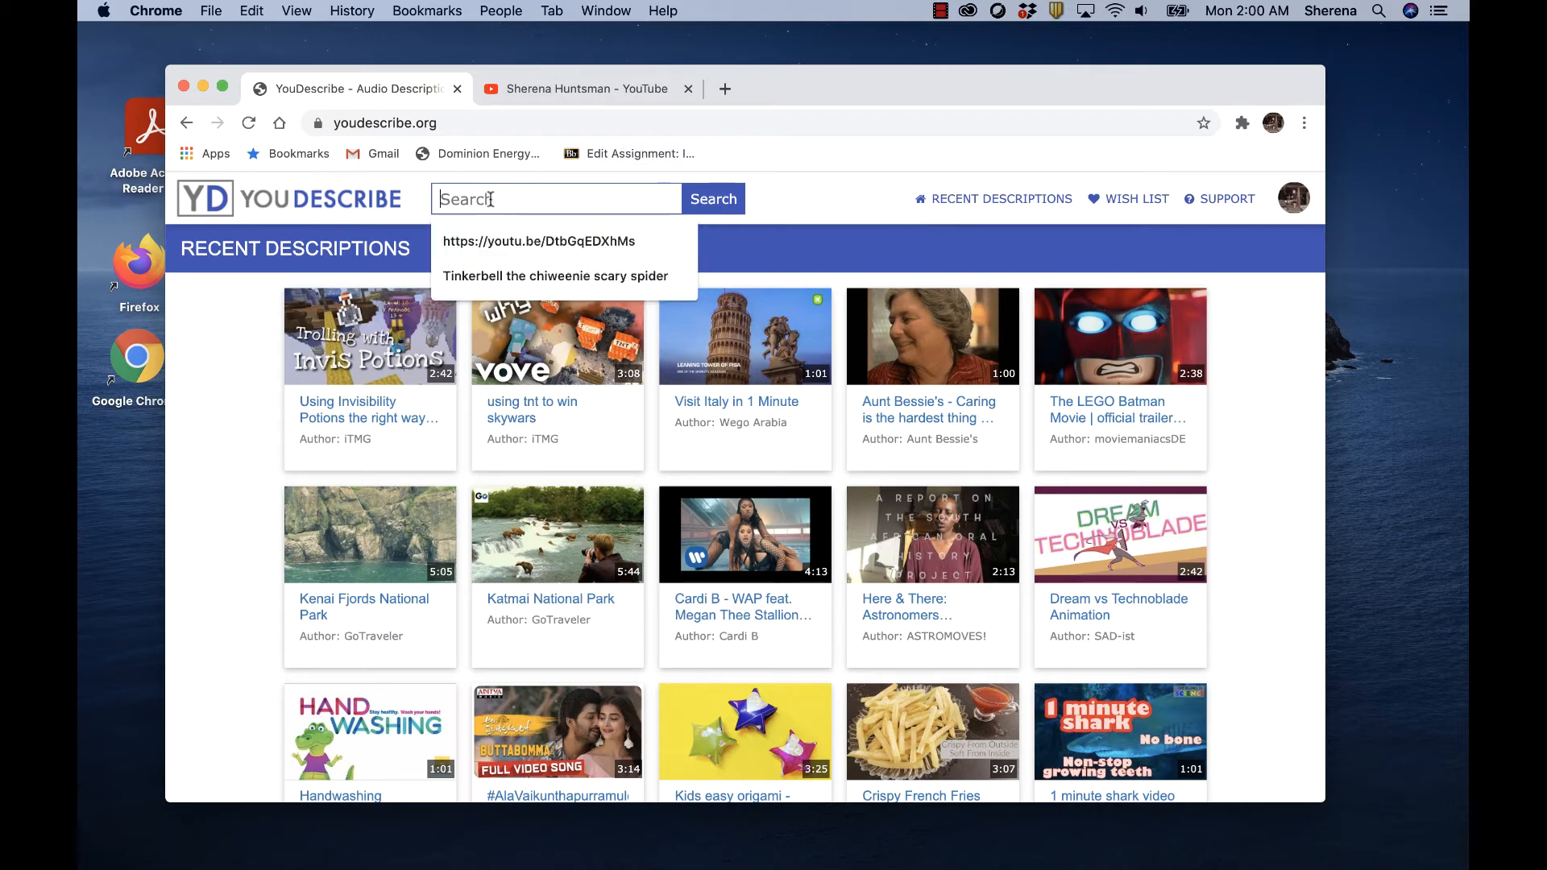
{"action": "left_click", "coordinate": [512, 277]}
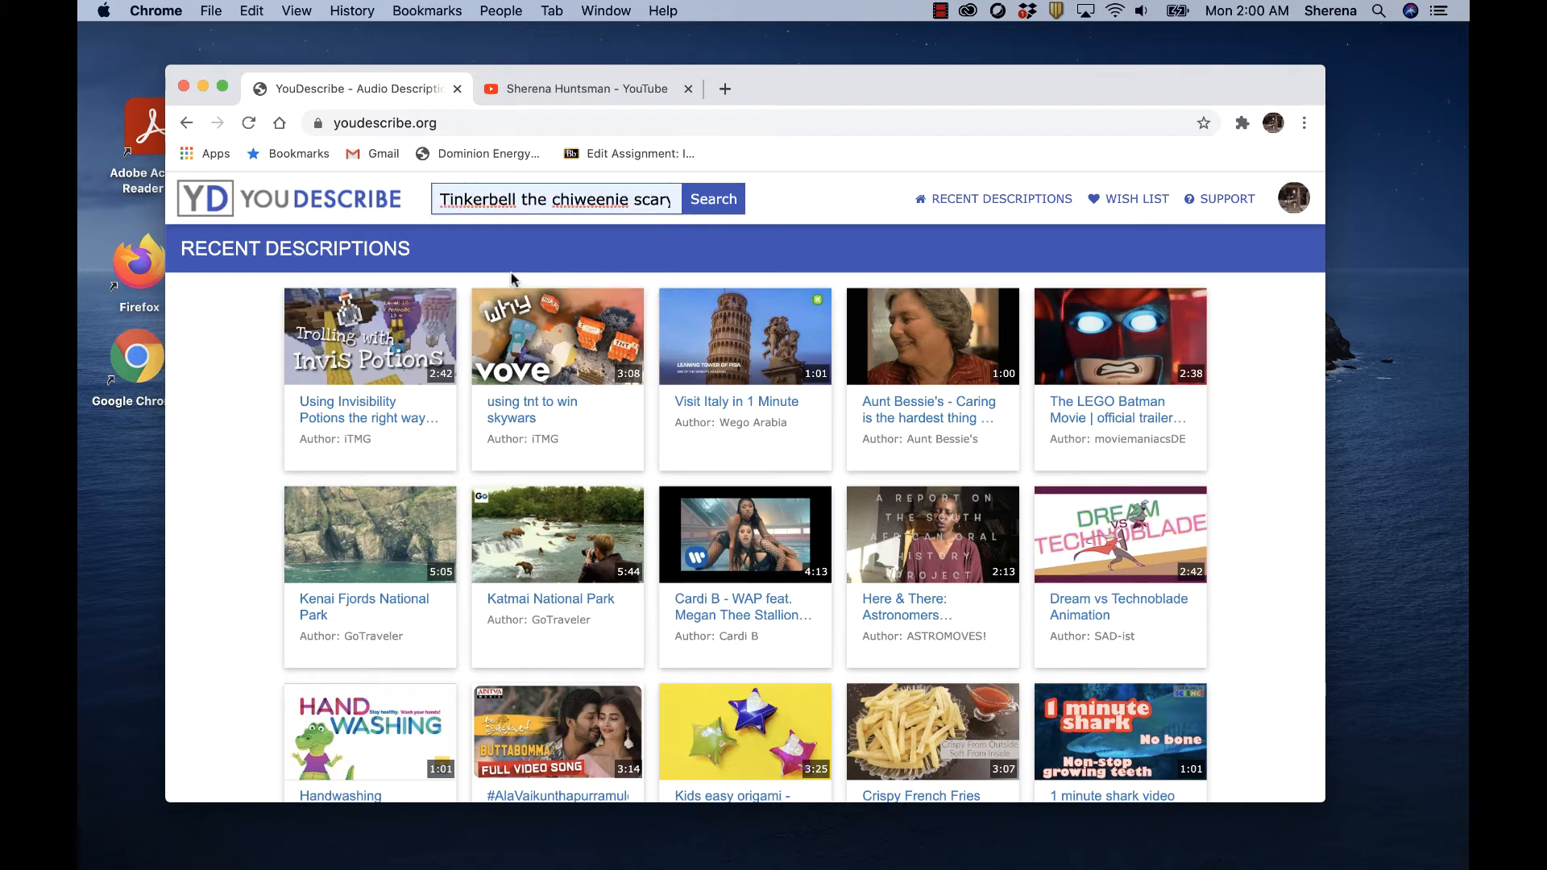
{"action": "left_click", "coordinate": [721, 199]}
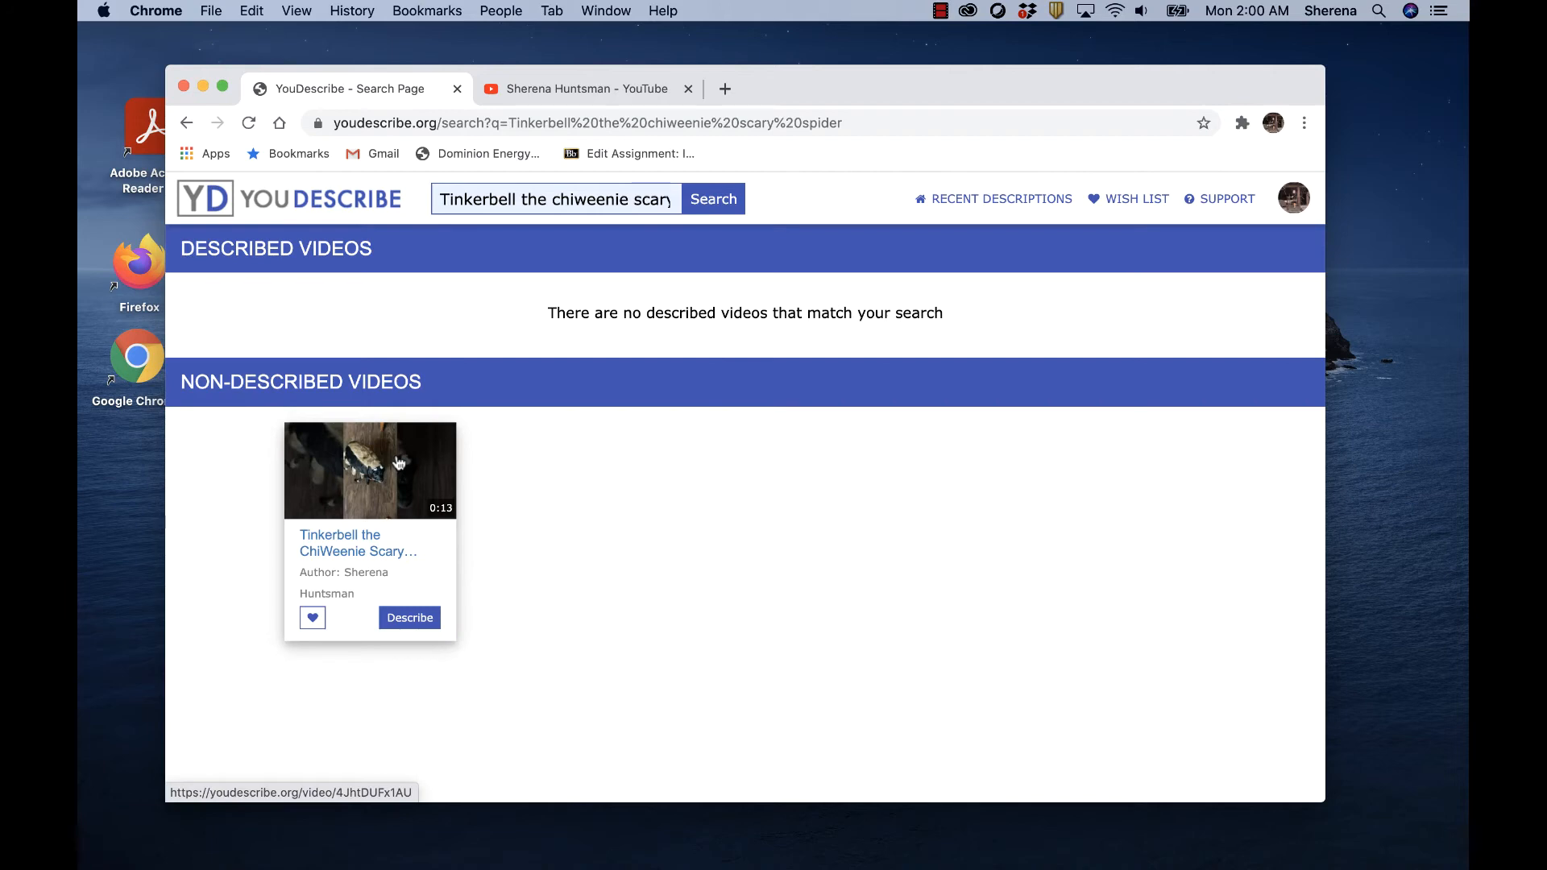
{"action": "left_click", "coordinate": [413, 623]}
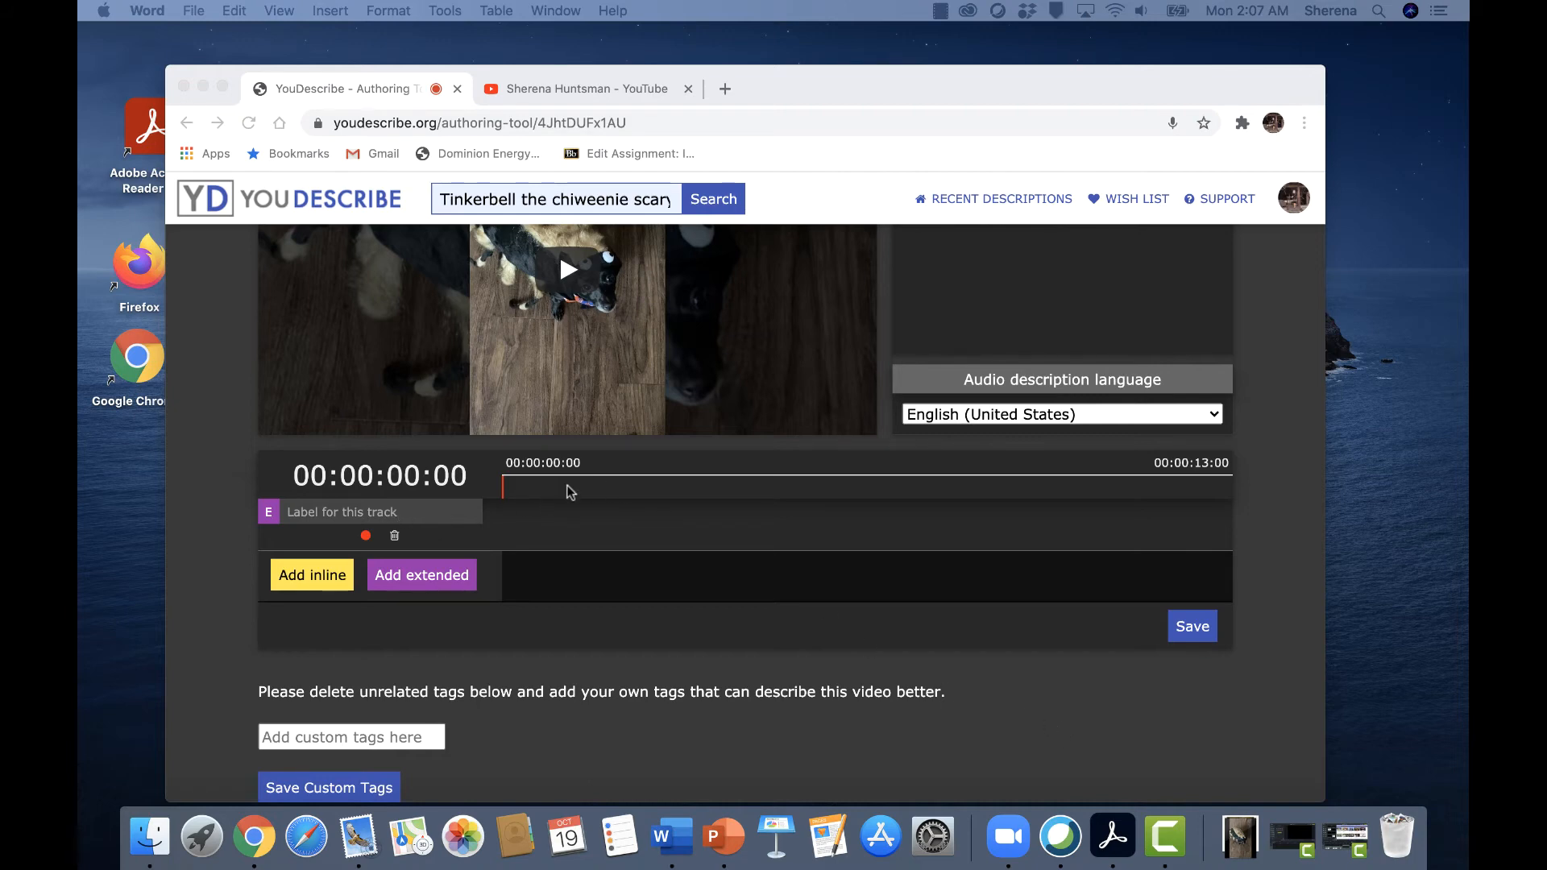
Play the video in the authoring tool and pause it at about 00:00:00:89.
{"action": "scroll", "coordinate": [570, 491], "scroll_direction": "up", "scroll_amount": 5}
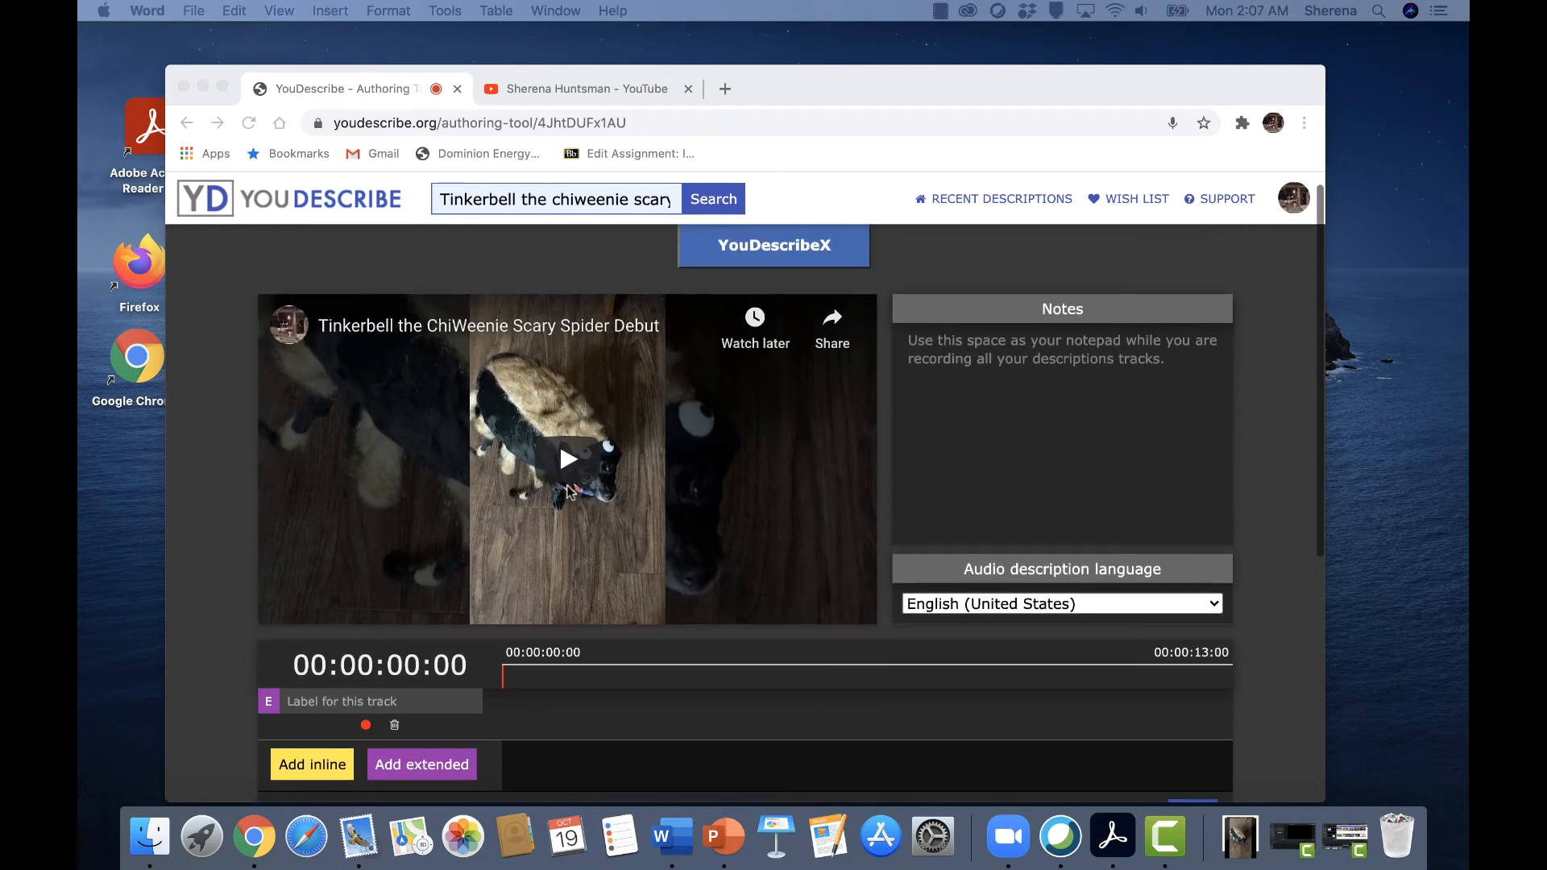
{"action": "left_click", "coordinate": [569, 470]}
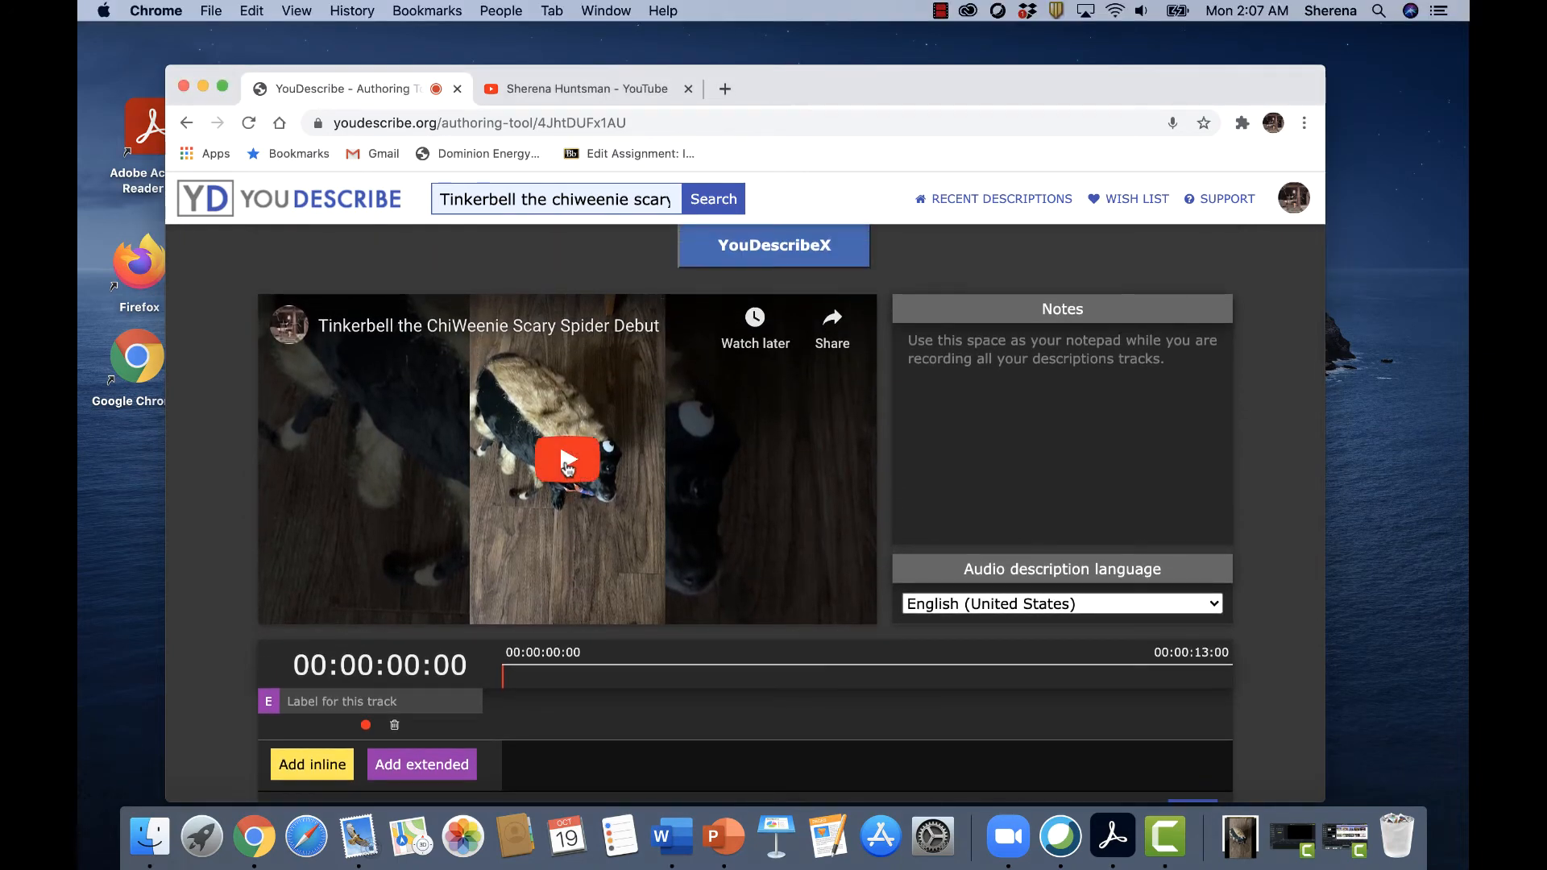
{"action": "left_click", "coordinate": [568, 461]}
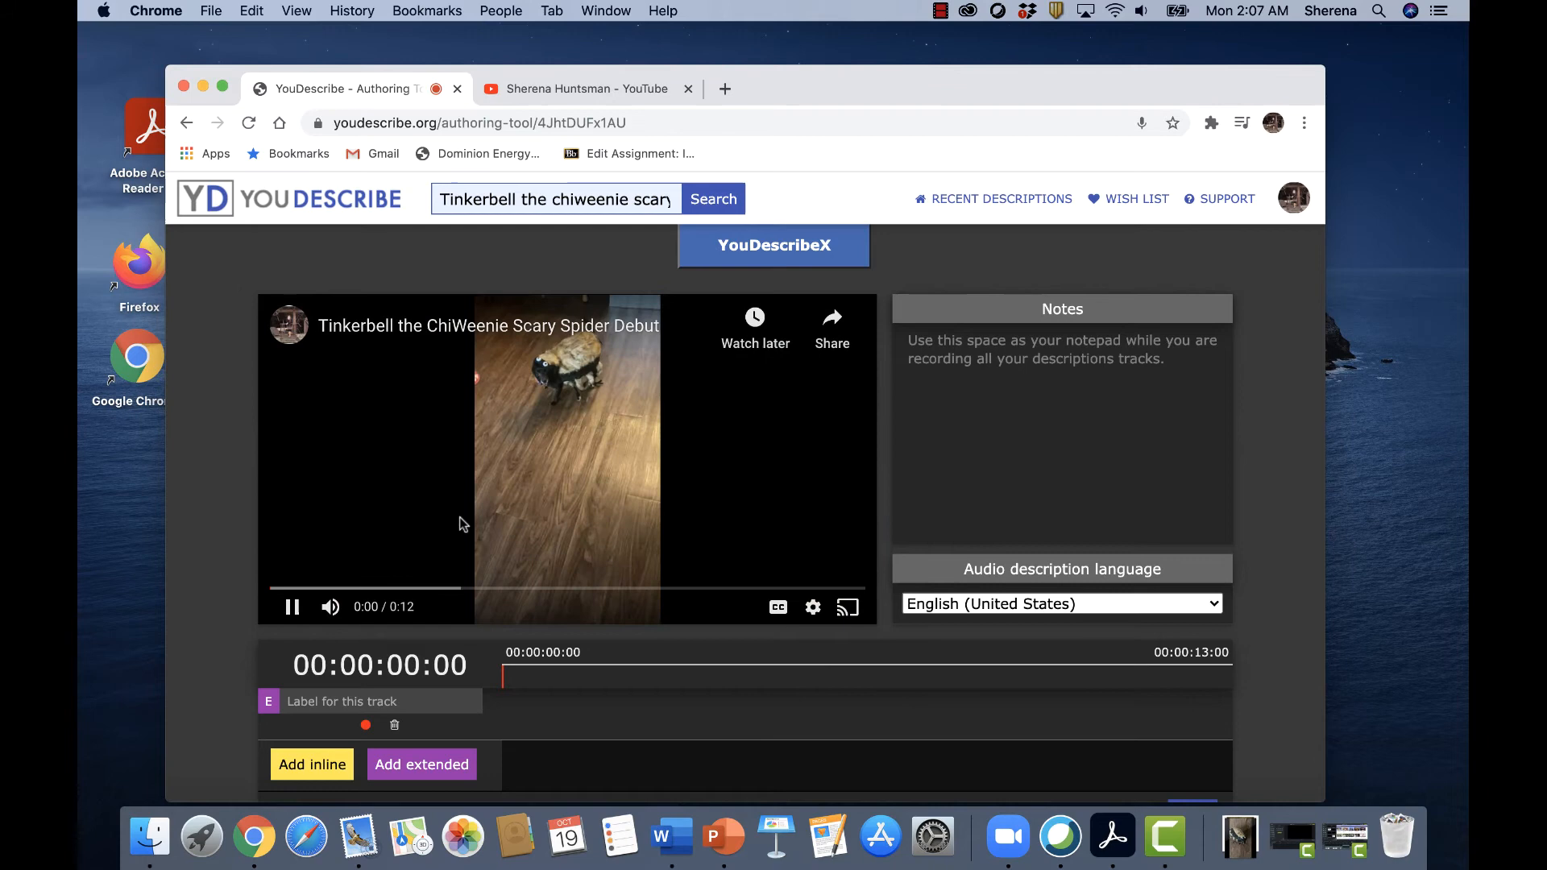
{"action": "left_click", "coordinate": [293, 607]}
Record an extended audio description about 17.7 seconds long on the available extended track at 00:00:00:89.
{"action": "scroll", "coordinate": [349, 573], "scroll_direction": "down", "scroll_amount": 1}
{"action": "scroll", "coordinate": [349, 573], "scroll_direction": "down", "scroll_amount": 5}
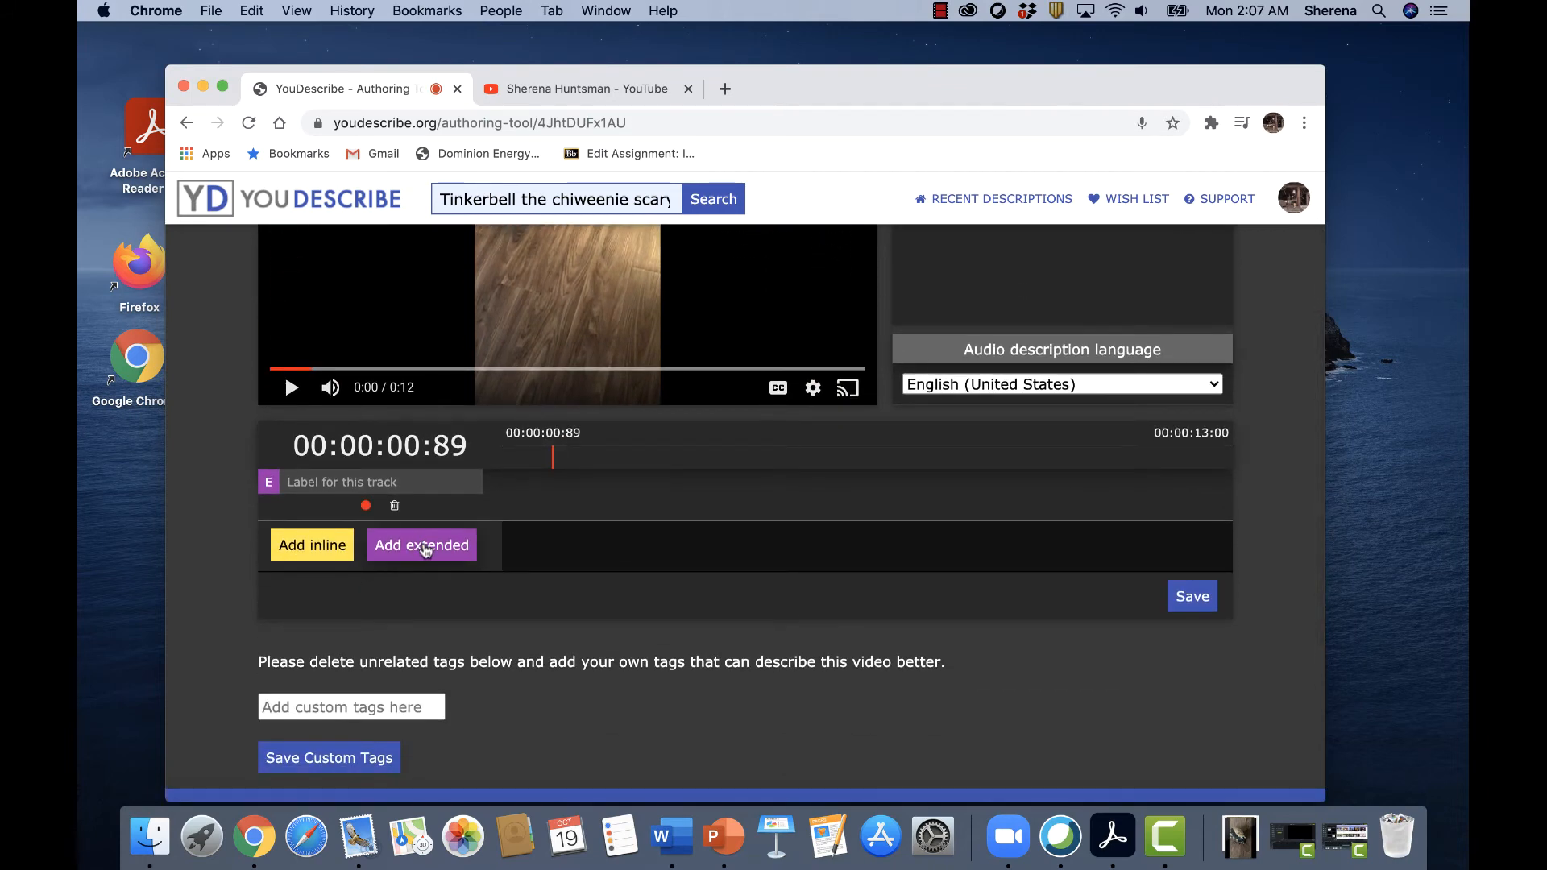
{"action": "left_click", "coordinate": [427, 551]}
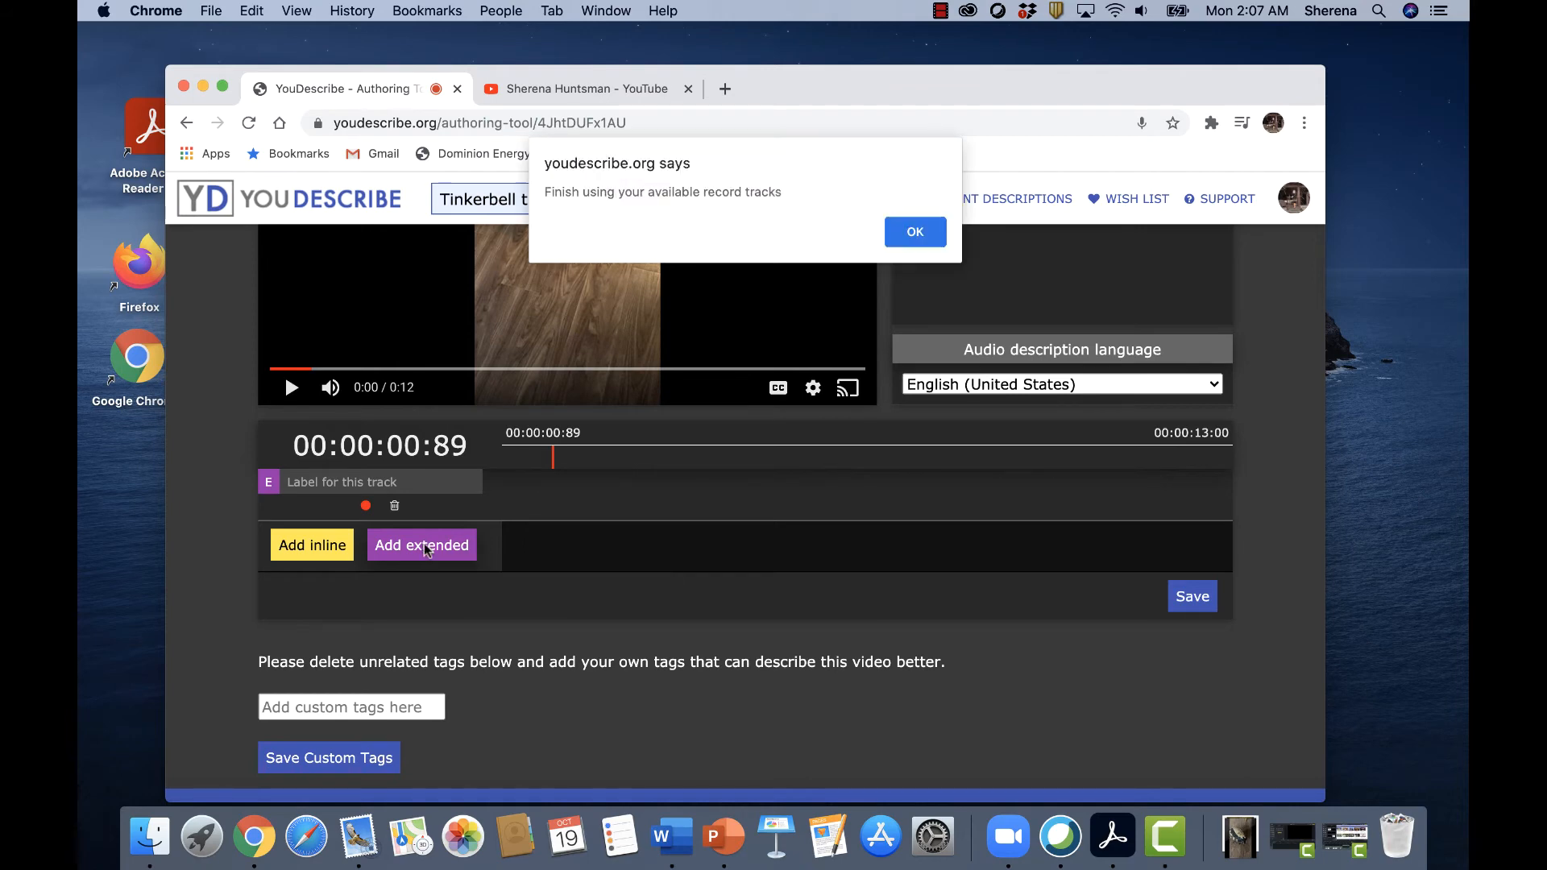
{"action": "left_click", "coordinate": [916, 232]}
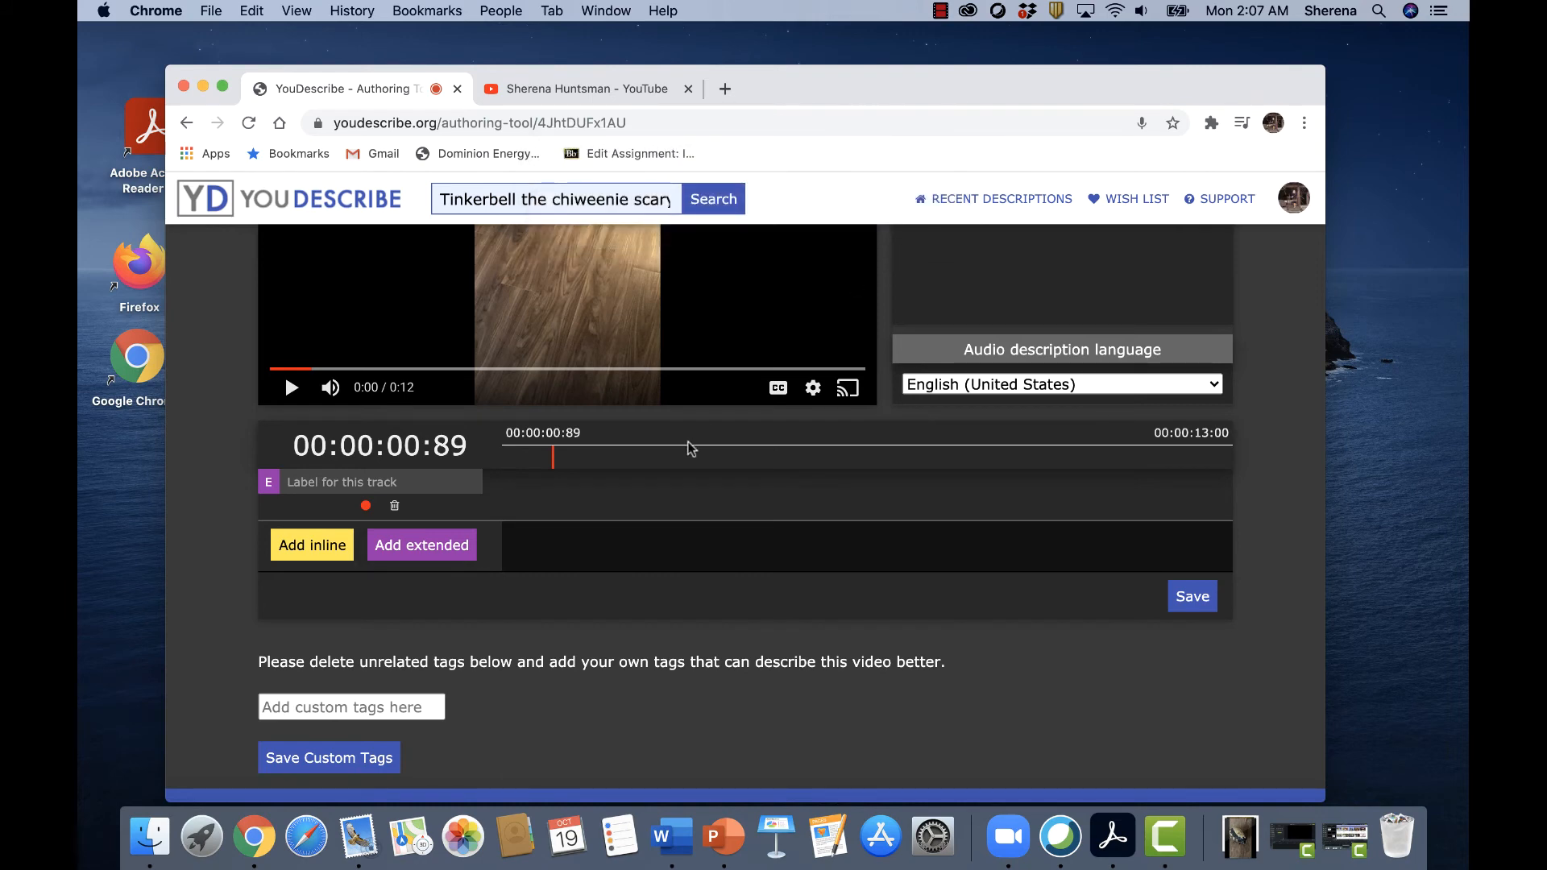
{"action": "scroll", "coordinate": [690, 449], "scroll_direction": "down", "scroll_amount": 1}
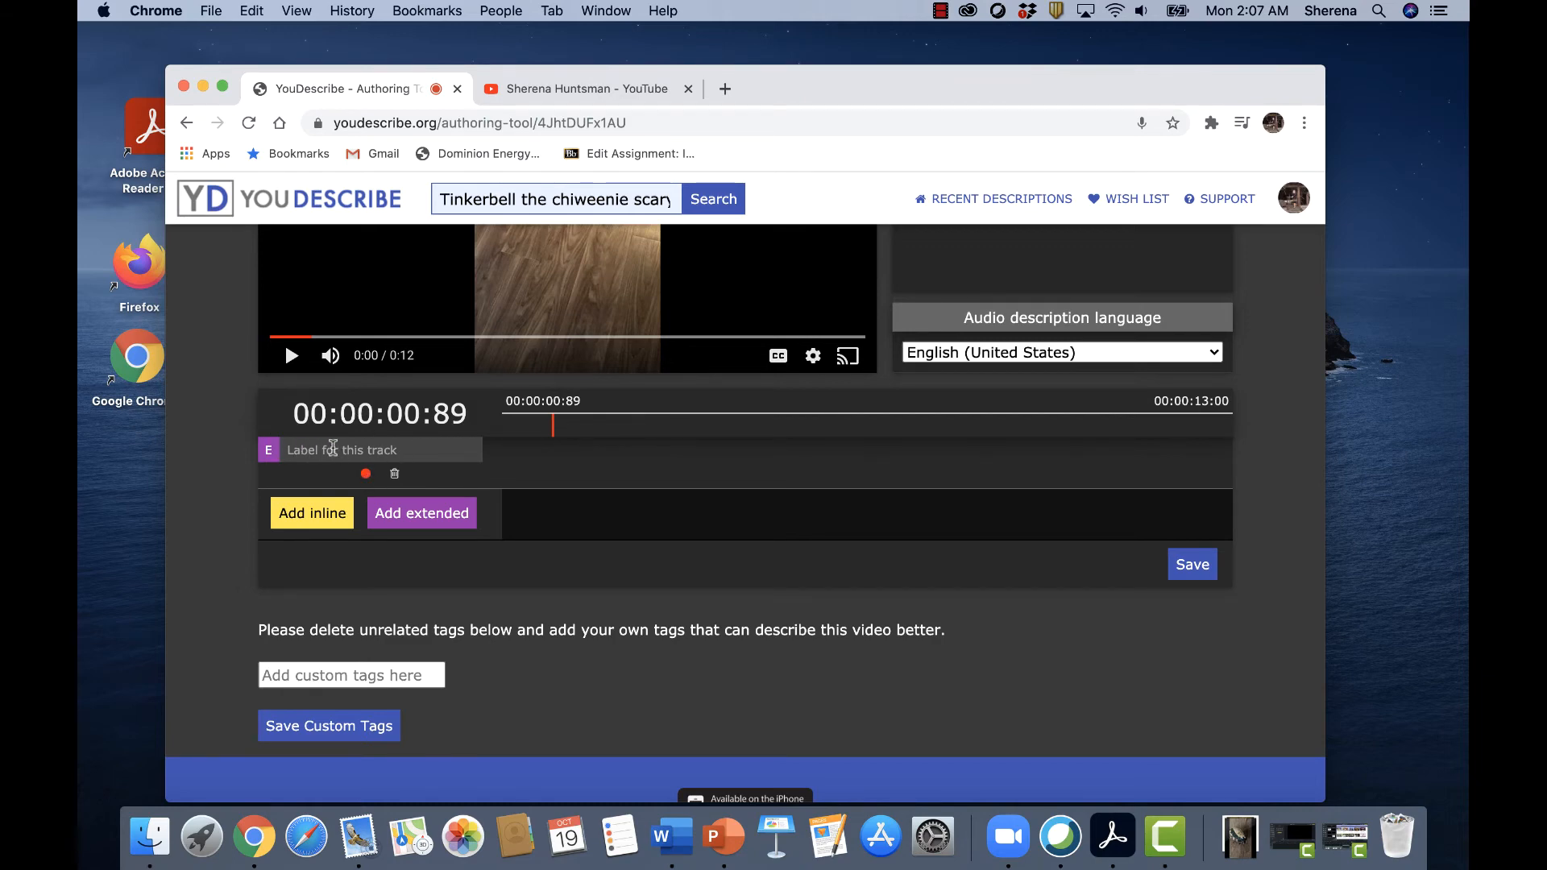
{"action": "left_click", "coordinate": [367, 476]}
{"action": "left_click", "coordinate": [367, 475]}
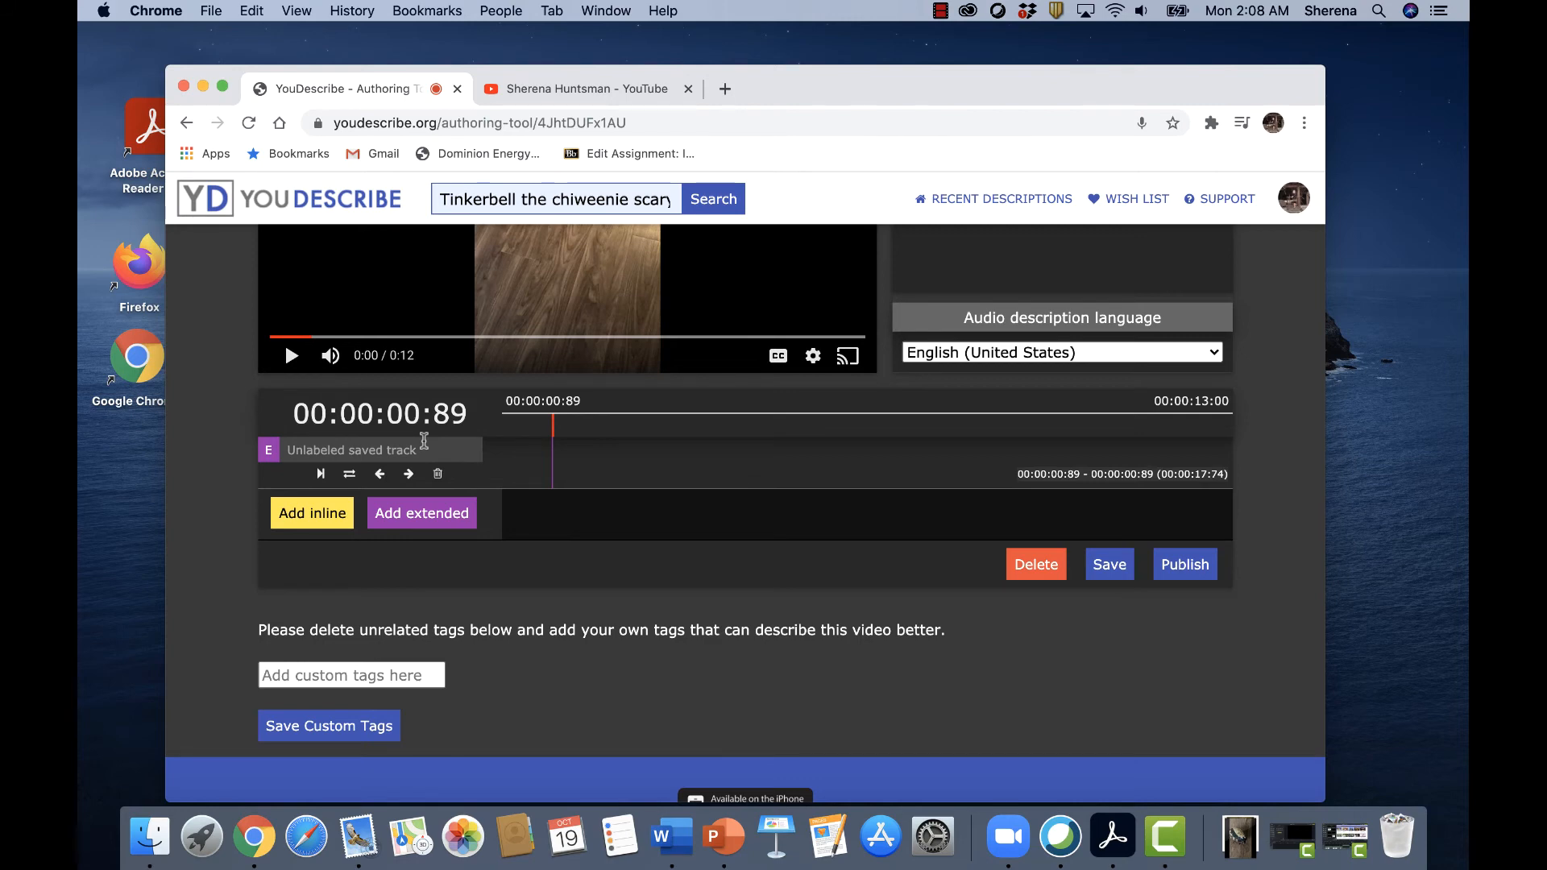
Resume the video and pause it at about 00:00:02:80 for the next description.
{"action": "scroll", "coordinate": [549, 382], "scroll_direction": "up", "scroll_amount": 4}
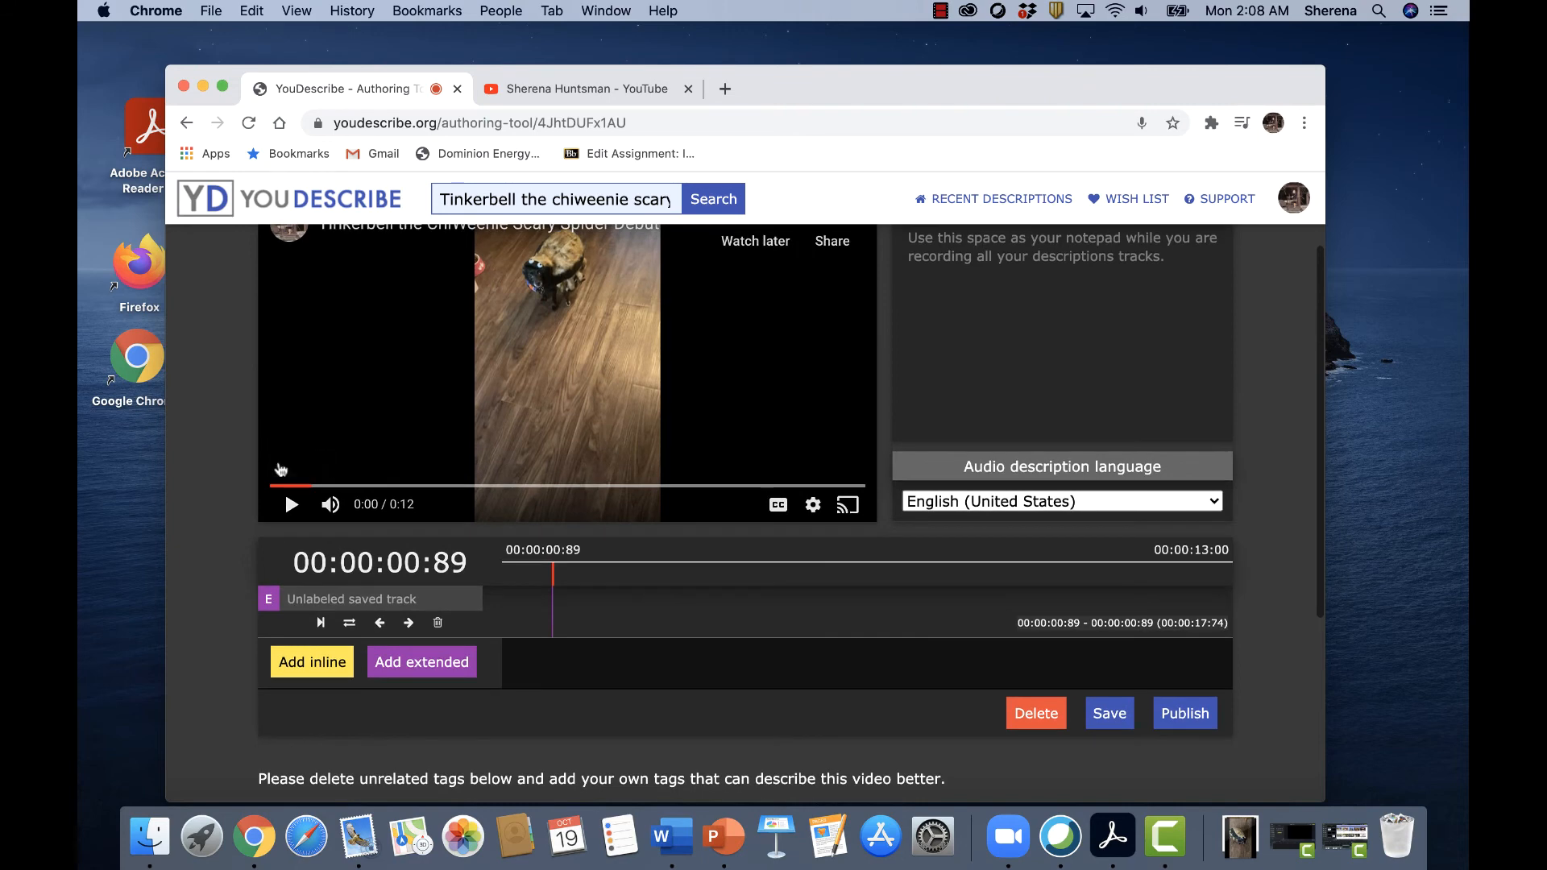
{"action": "left_click", "coordinate": [291, 505]}
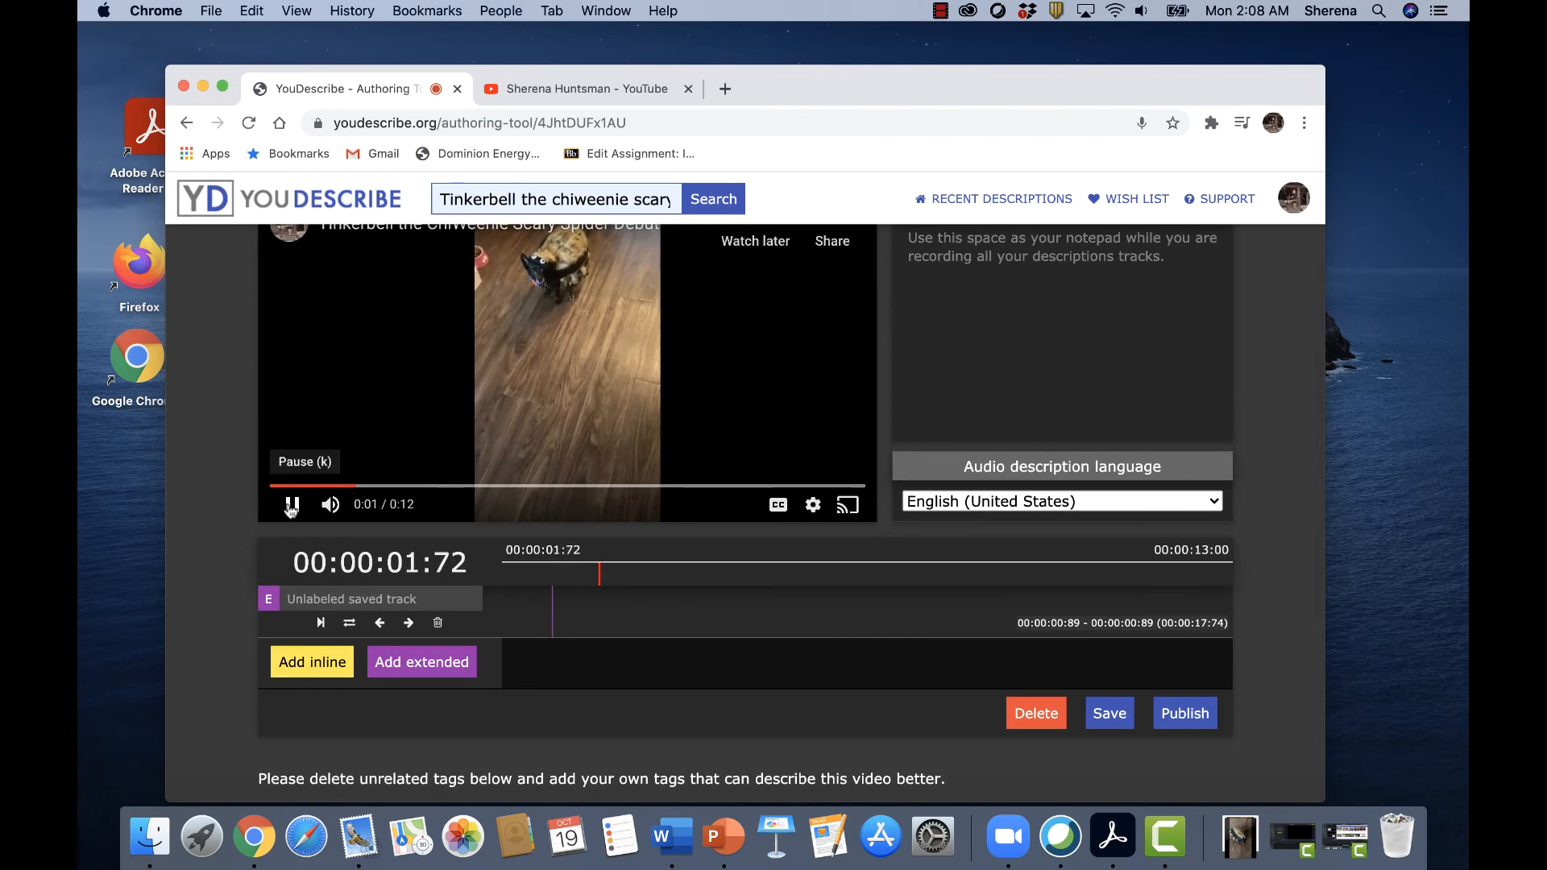
{"action": "left_click", "coordinate": [291, 504]}
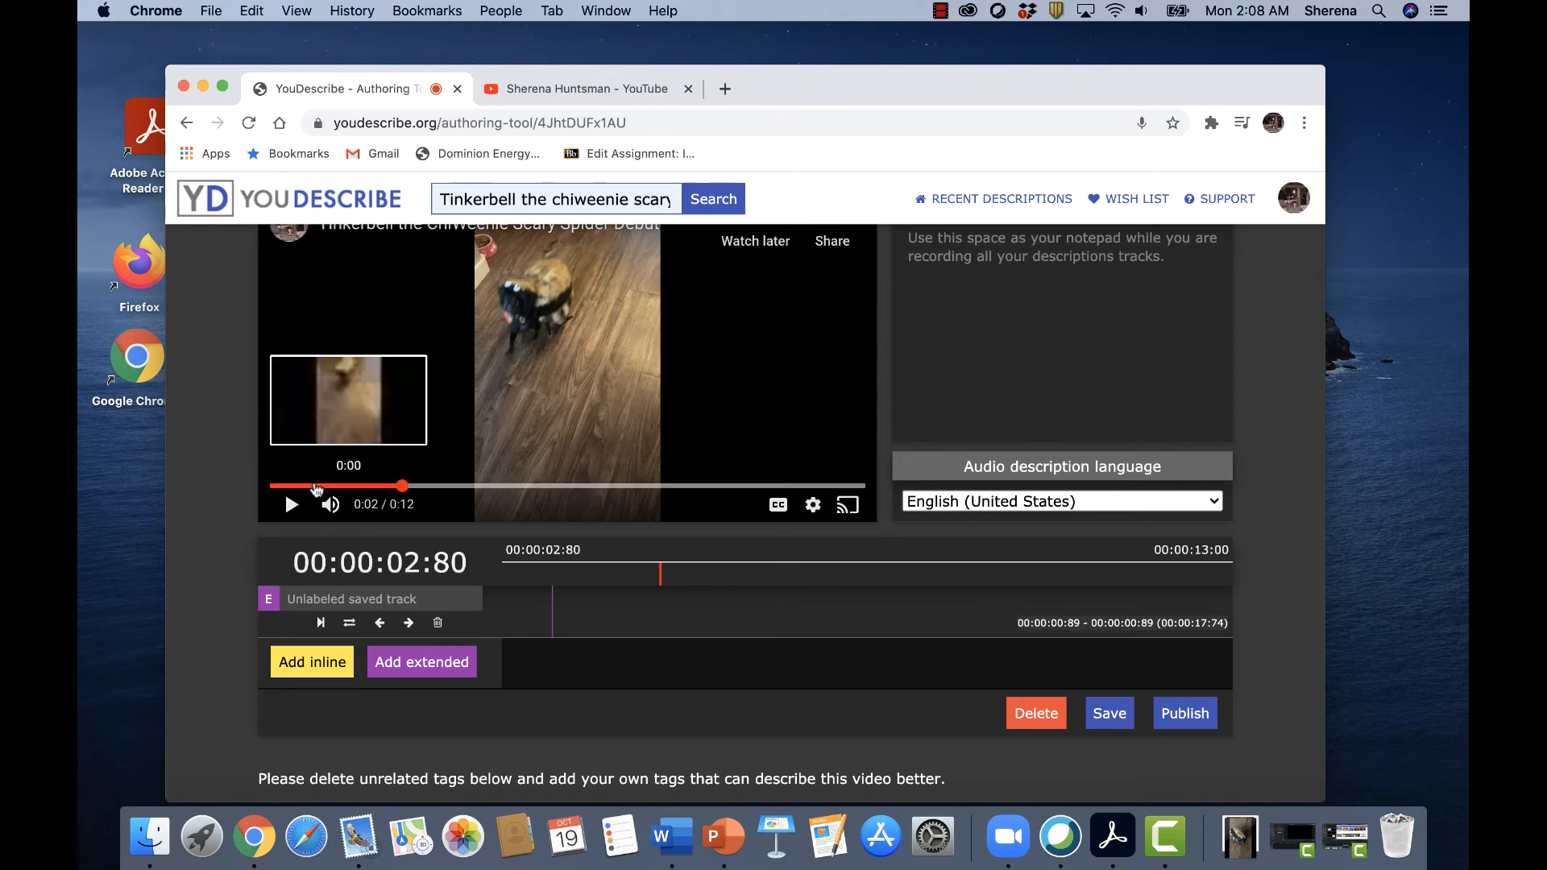
Add an inline track and record a description about 5 seconds long, starting at 00:00:02:80.
{"action": "left_click", "coordinate": [325, 665]}
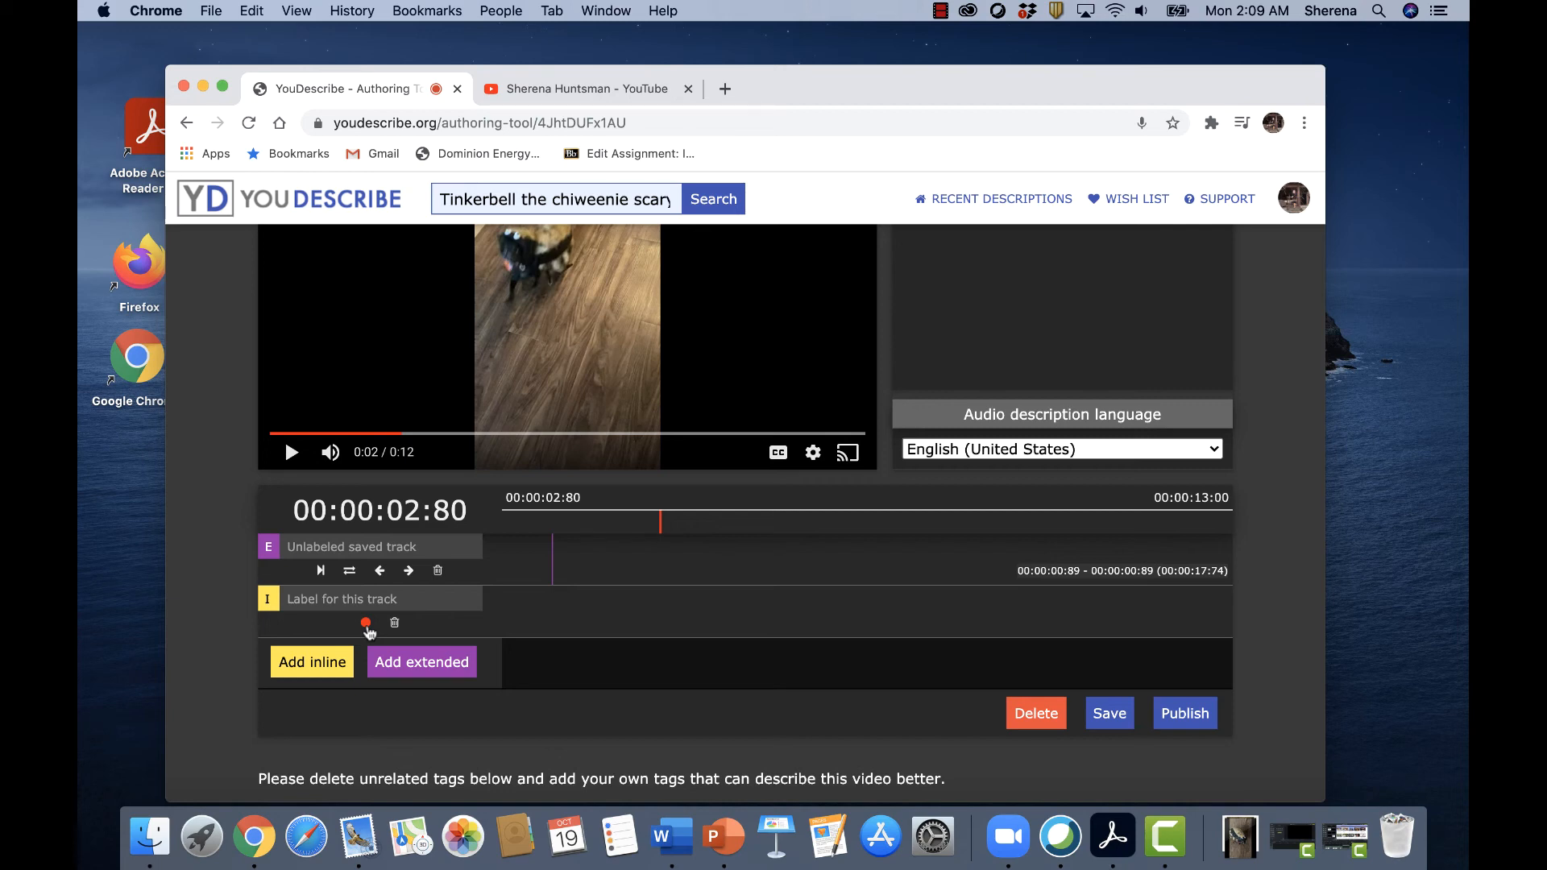
{"action": "left_click", "coordinate": [366, 624]}
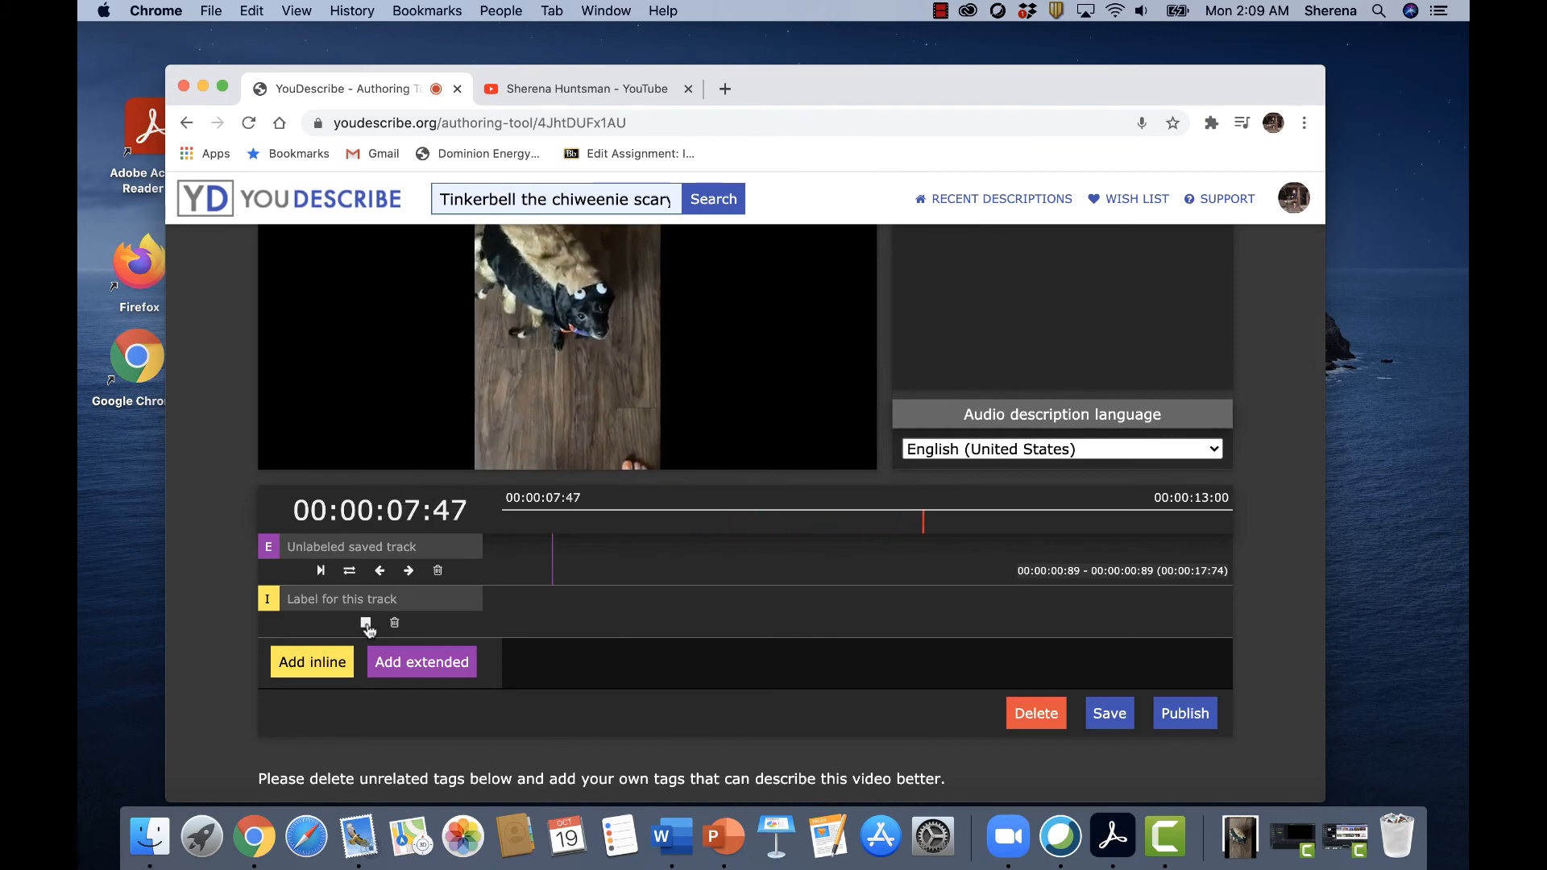
{"action": "left_click", "coordinate": [366, 624]}
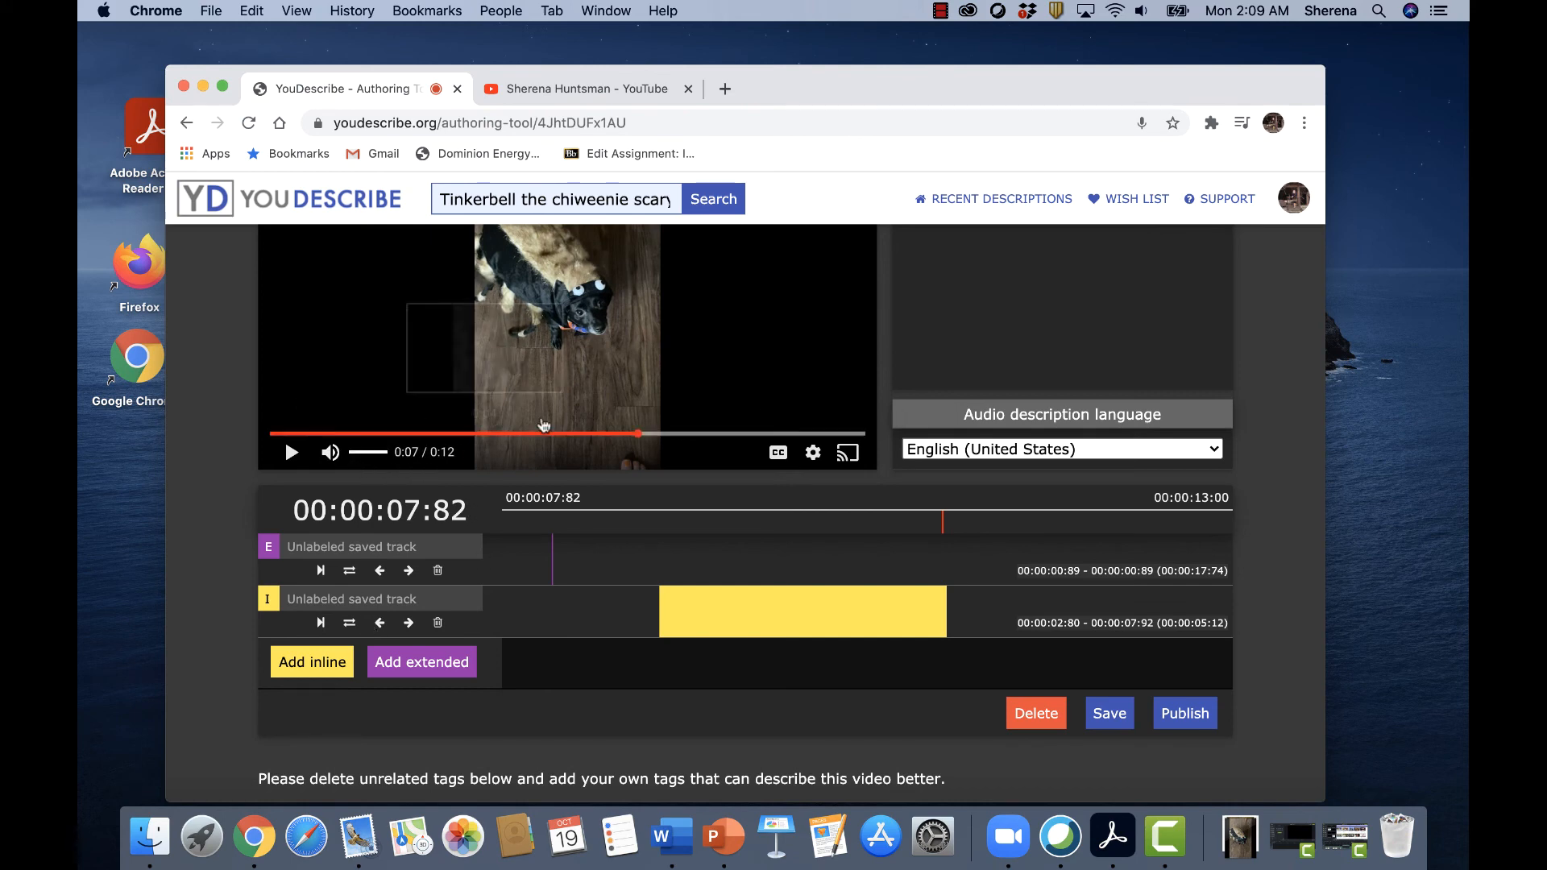
Rewind the video to the start and play it through to review both recorded descriptions.
{"action": "left_click_drag", "start_coordinate": [640, 433], "coordinate": [283, 438]}
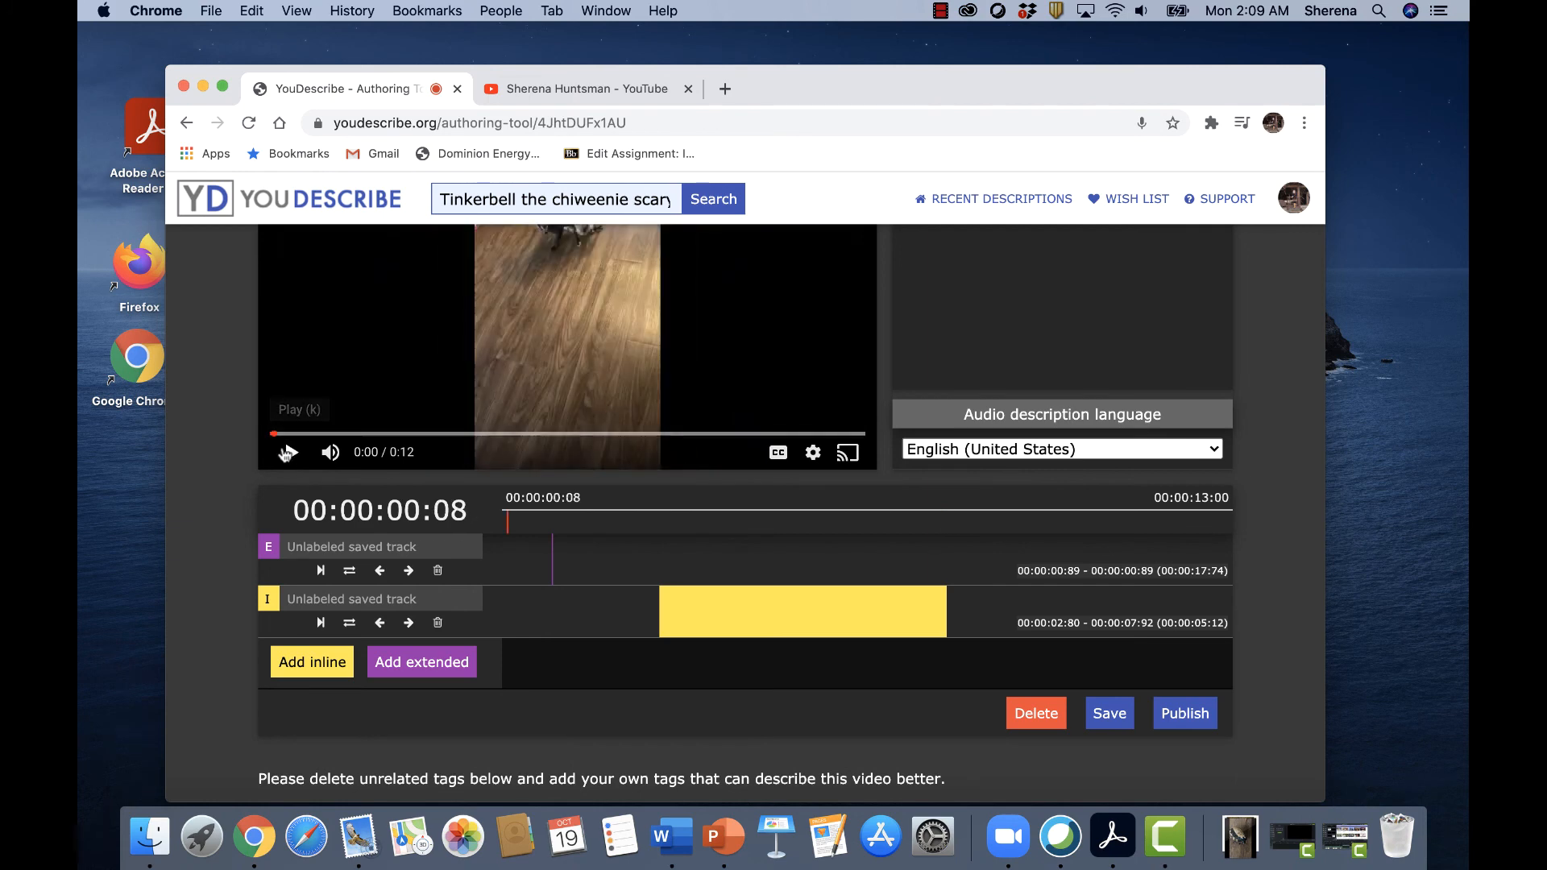
{"action": "scroll", "coordinate": [380, 404], "scroll_direction": "up", "scroll_amount": 2}
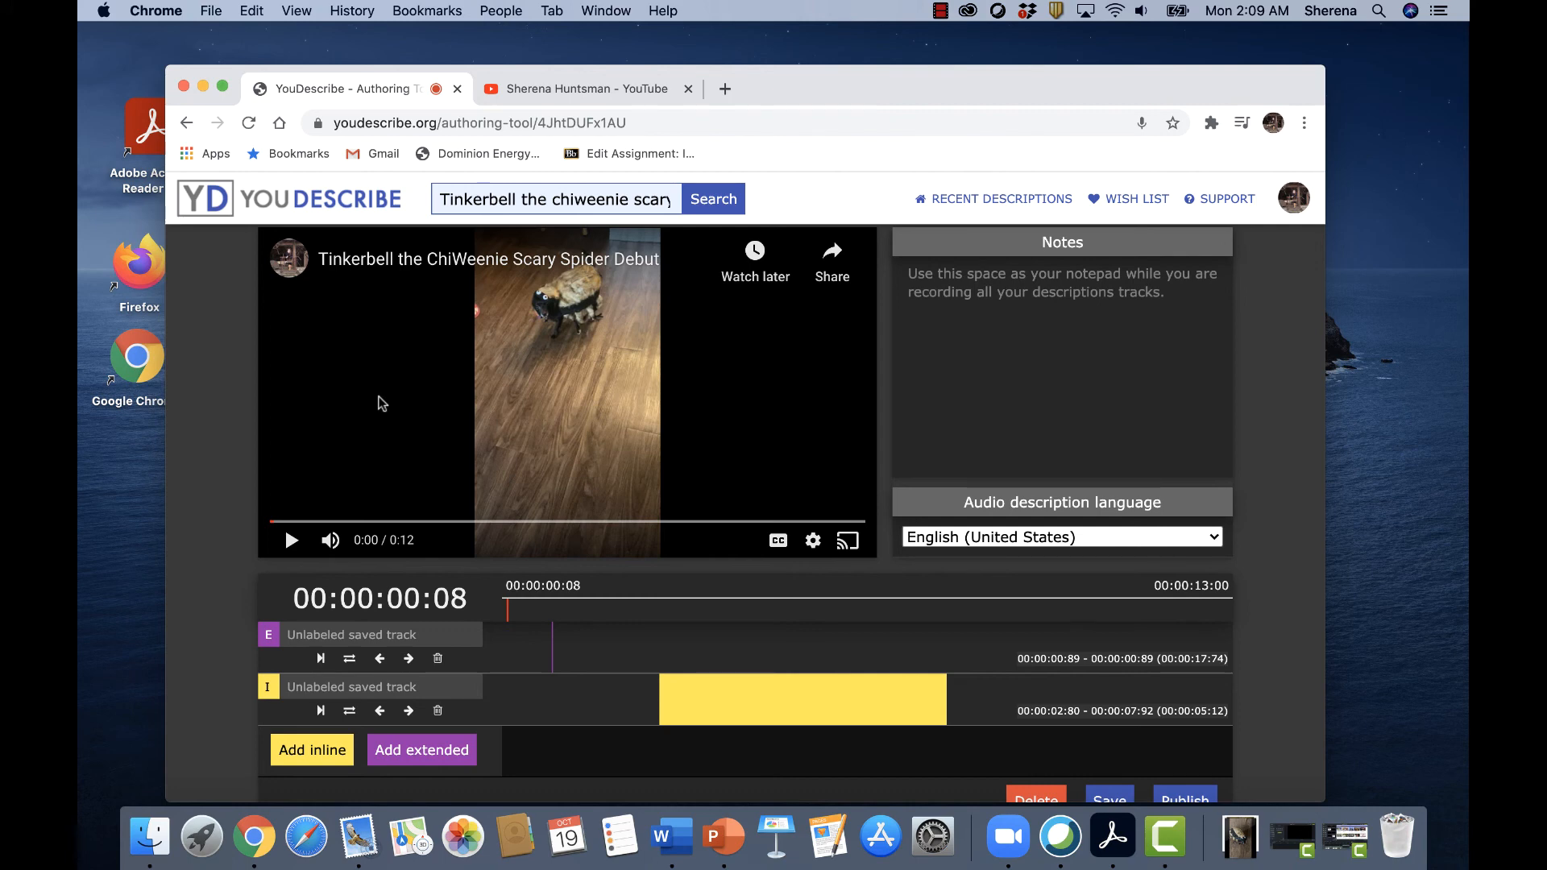
{"action": "left_click", "coordinate": [381, 404]}
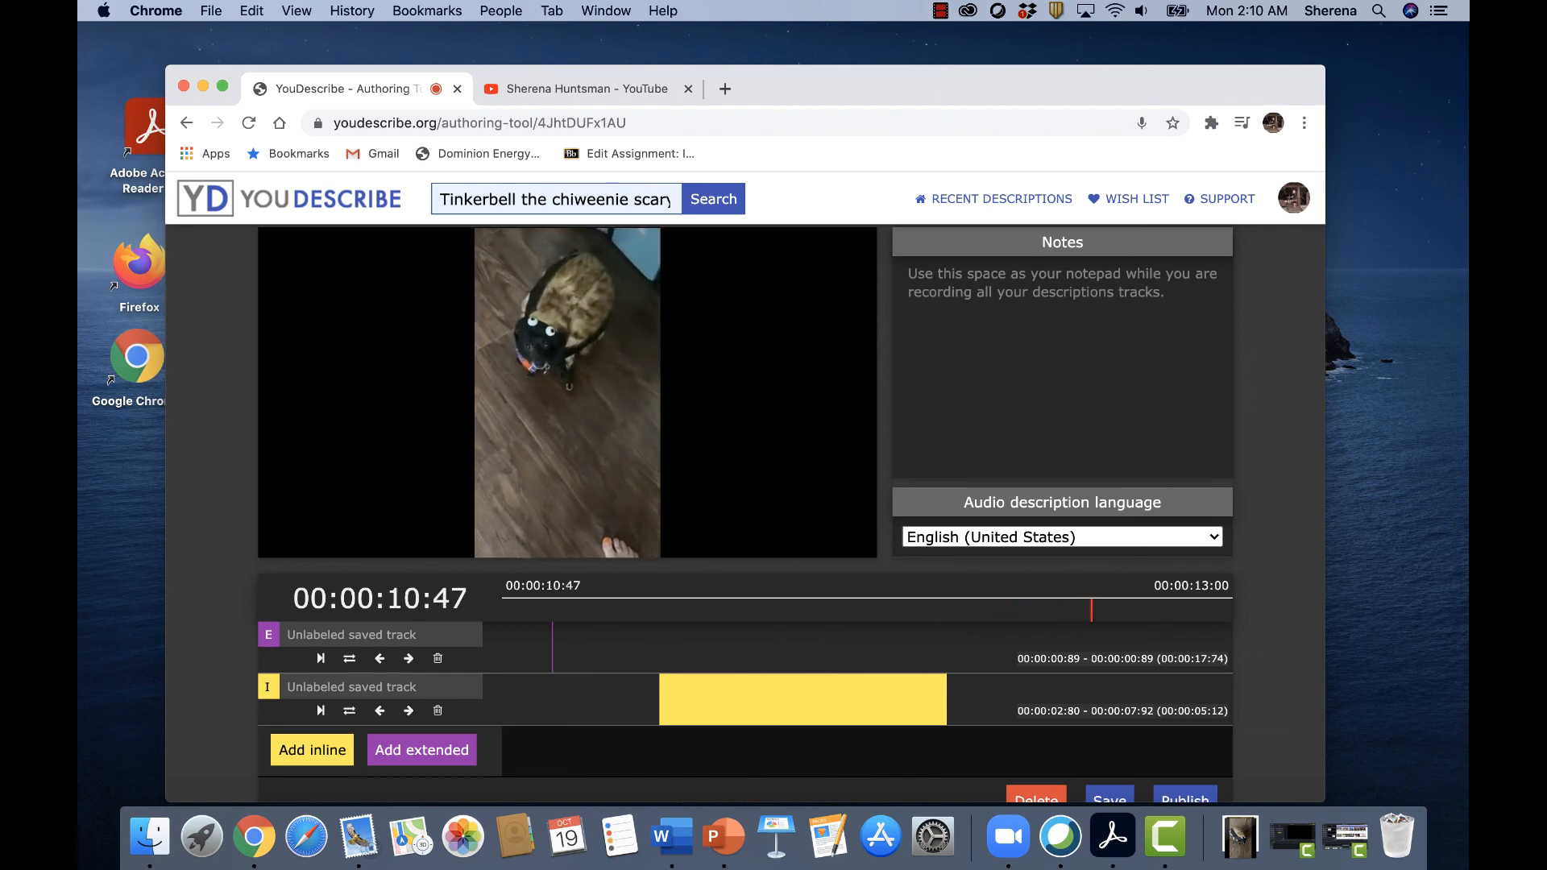
{"action": "mouse_move", "coordinate": [299, 427]}
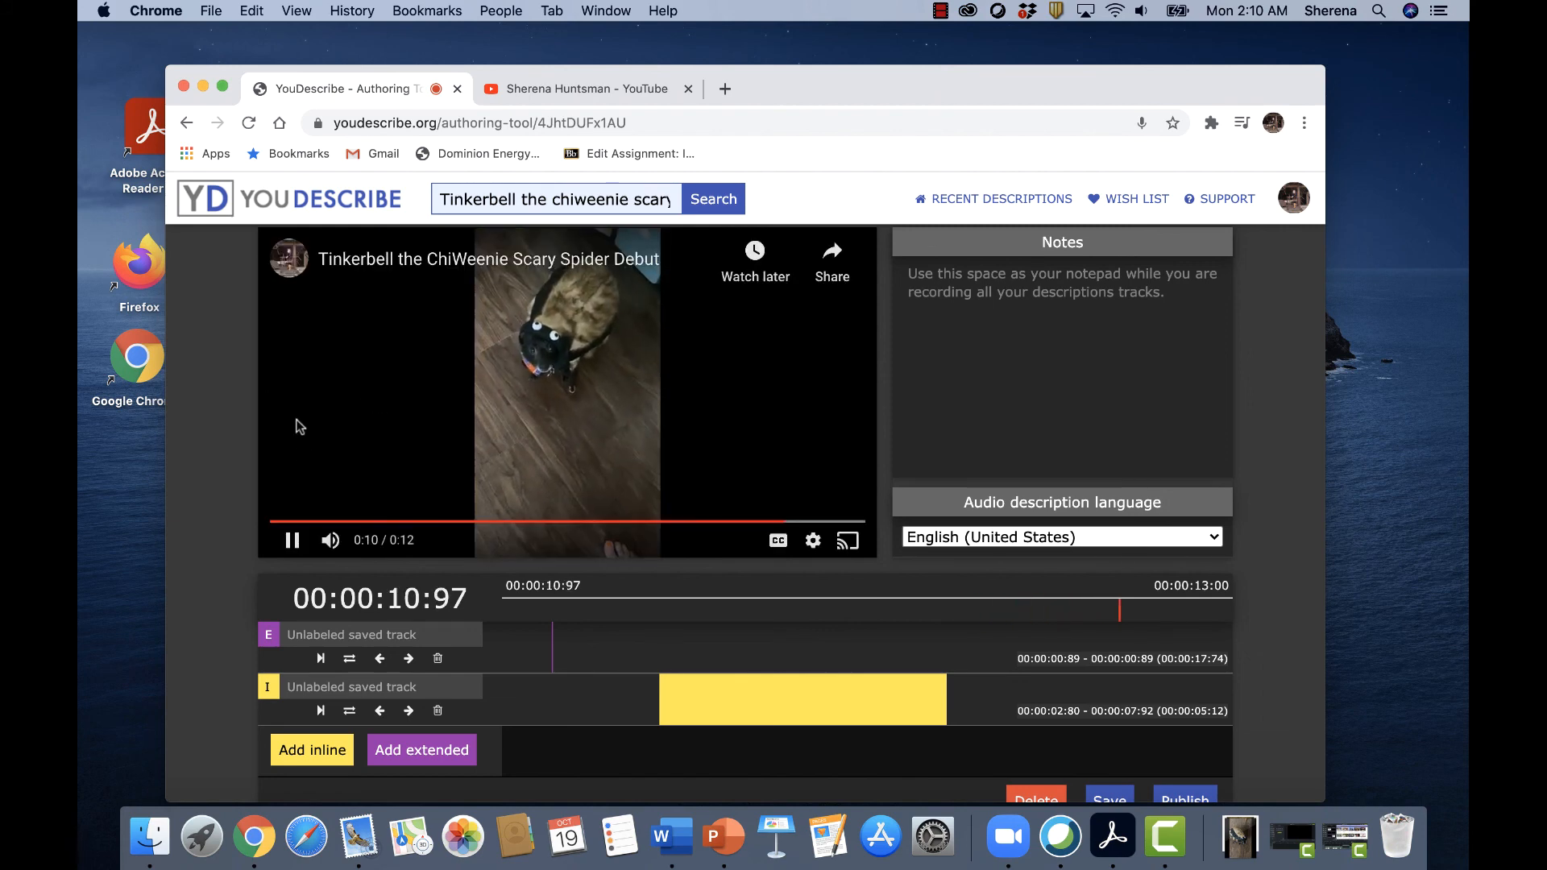
{"action": "left_click", "coordinate": [292, 540]}
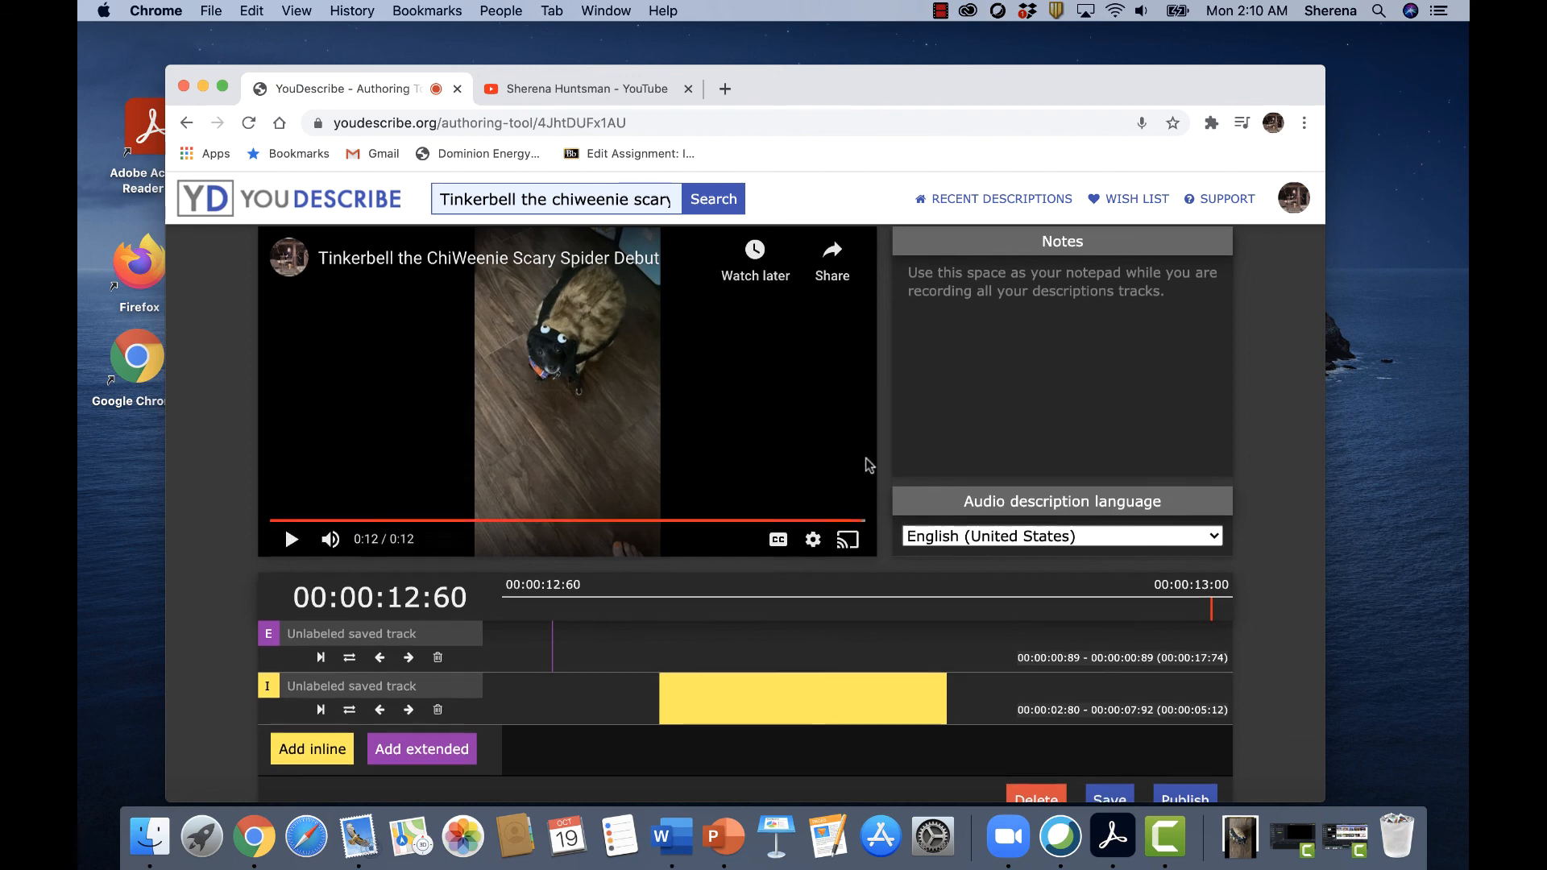
Publish the video's audio description and confirm the publication.
{"action": "scroll", "coordinate": [867, 467], "scroll_direction": "down", "scroll_amount": 3}
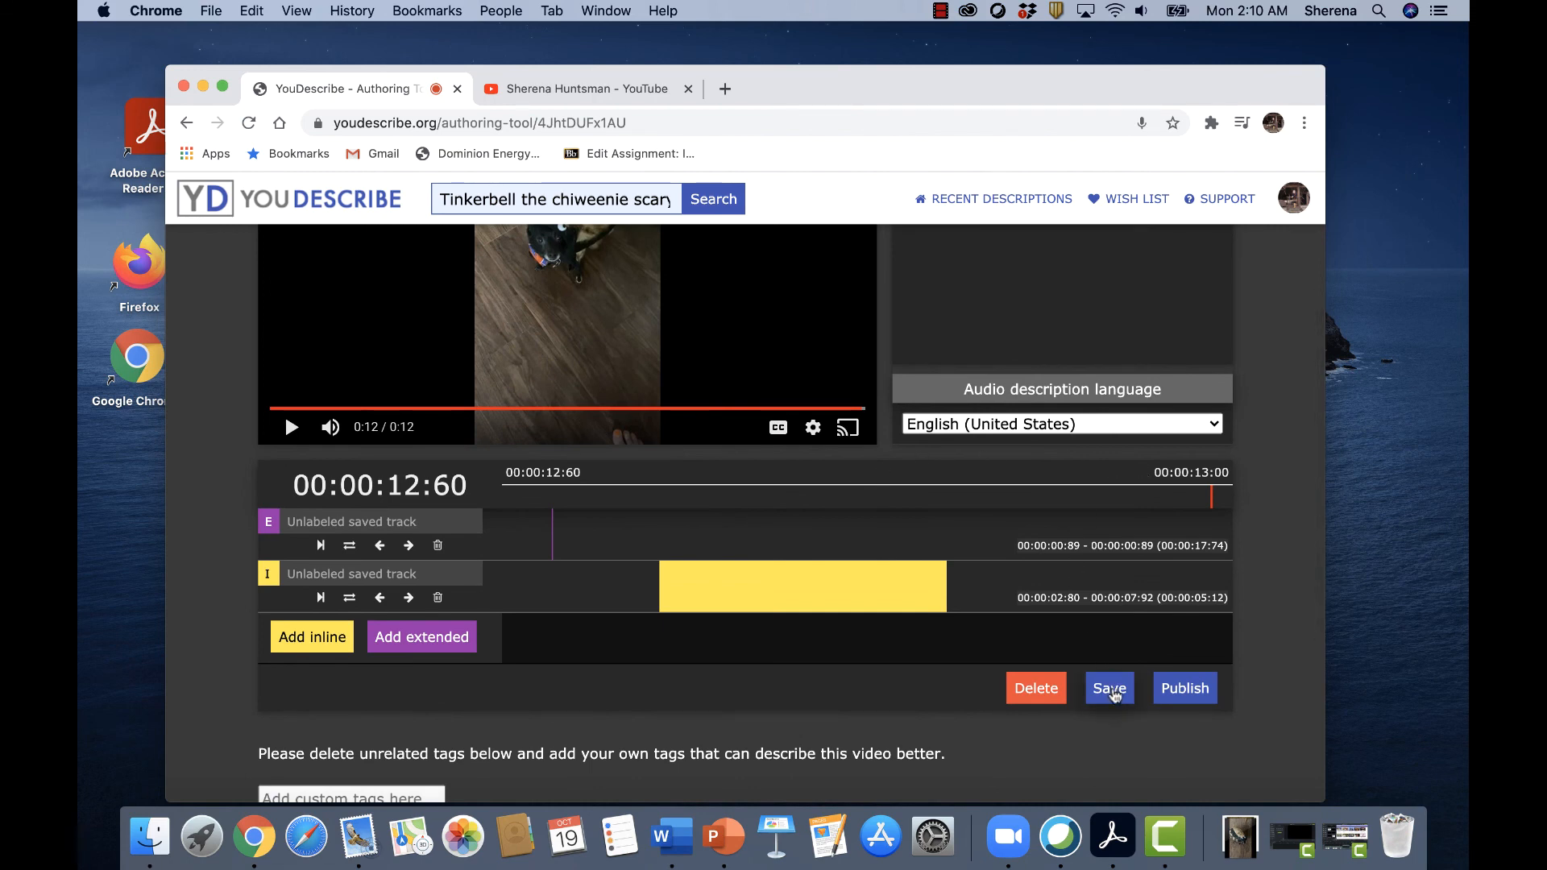
{"action": "left_click", "coordinate": [1176, 696]}
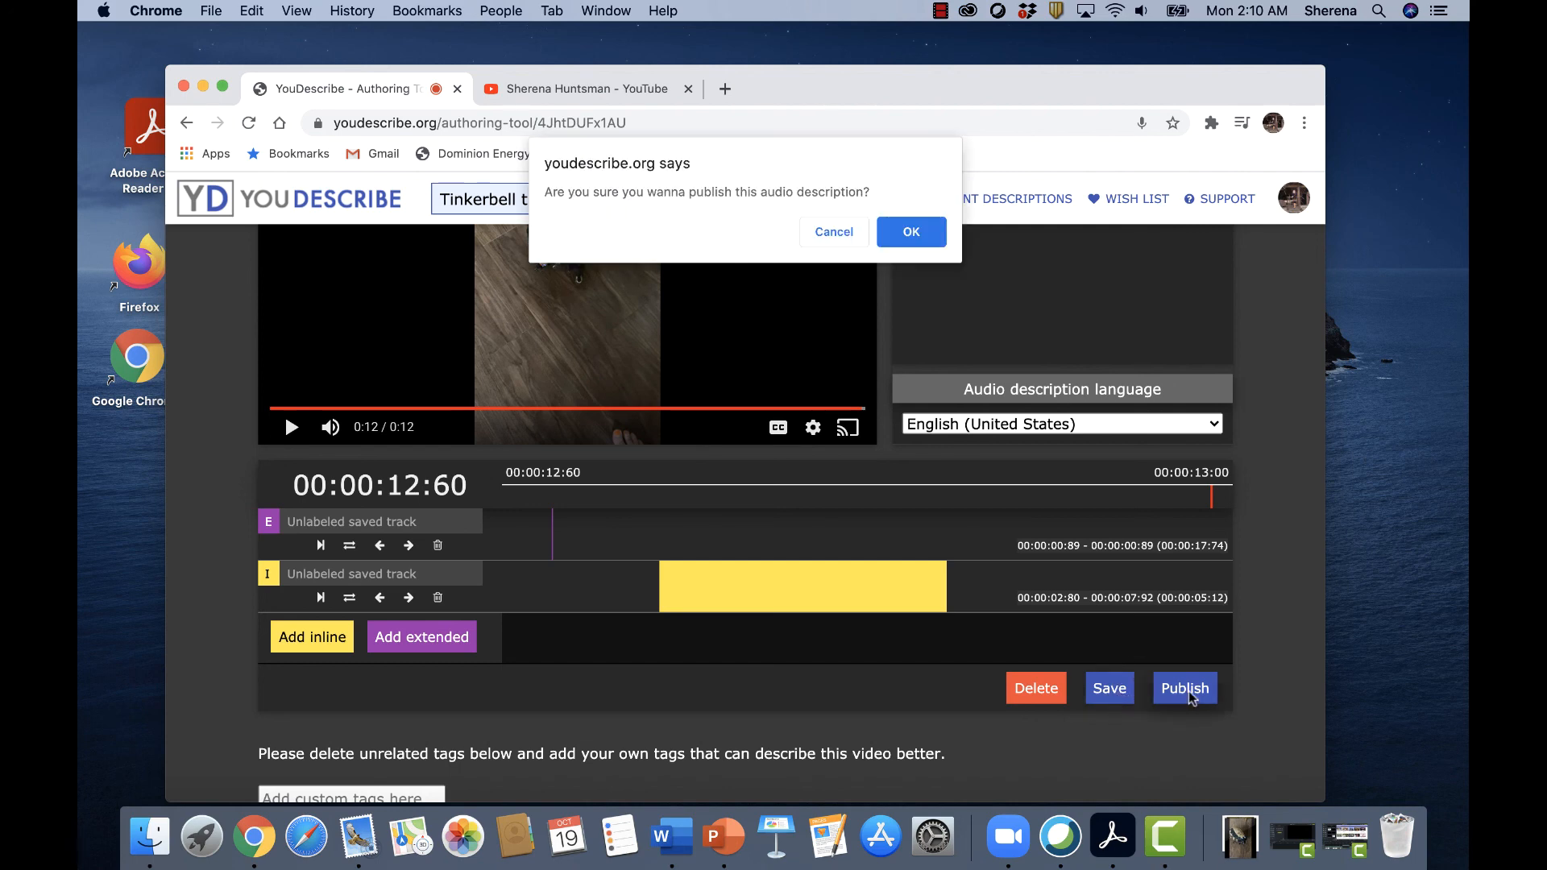
{"action": "left_click", "coordinate": [925, 236]}
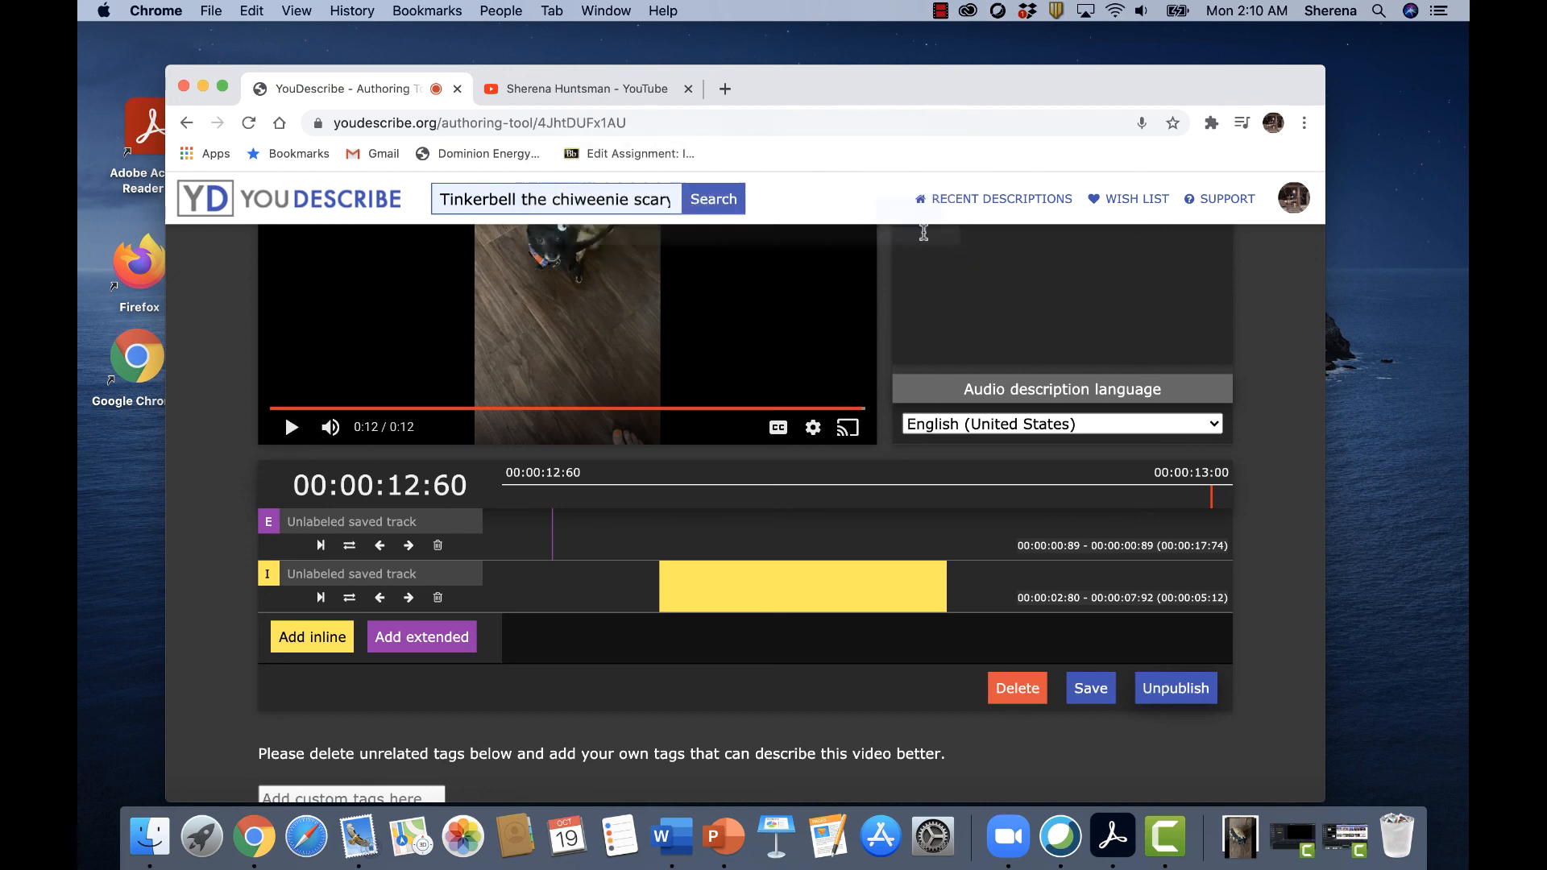